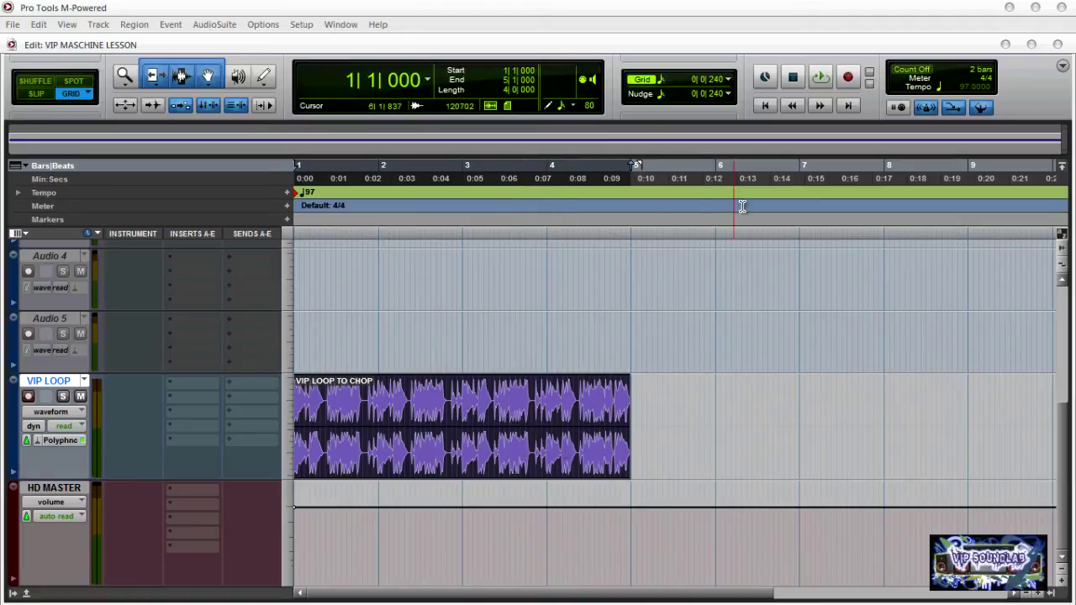
Audition the VIP LOOP TO CHOP region from bar 1, stop playback and bring up the Mix window.
click(820, 84)
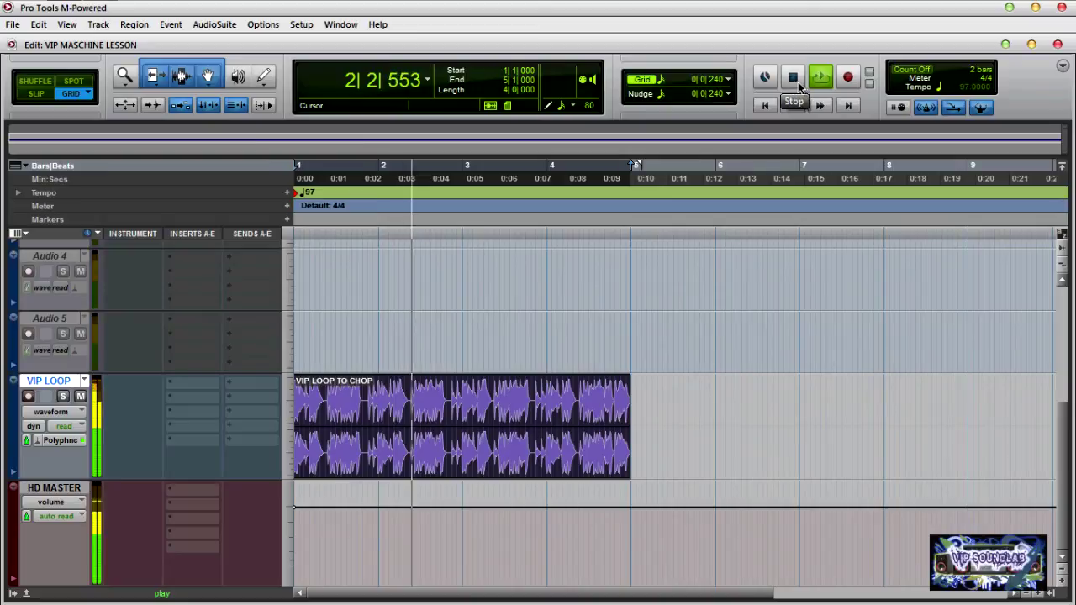
click(795, 79)
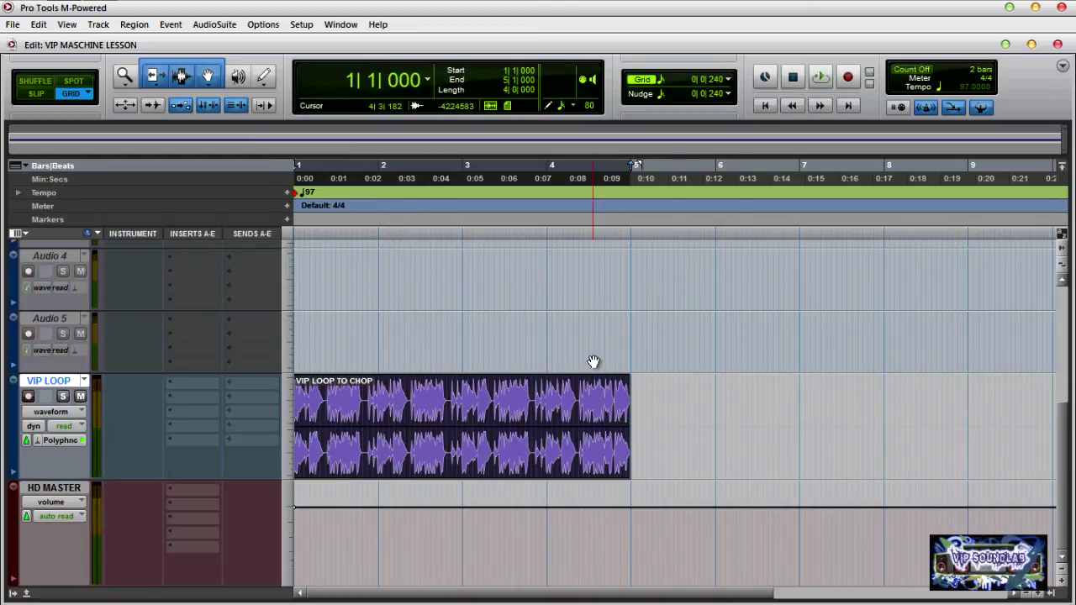
key(ctrl+equal)
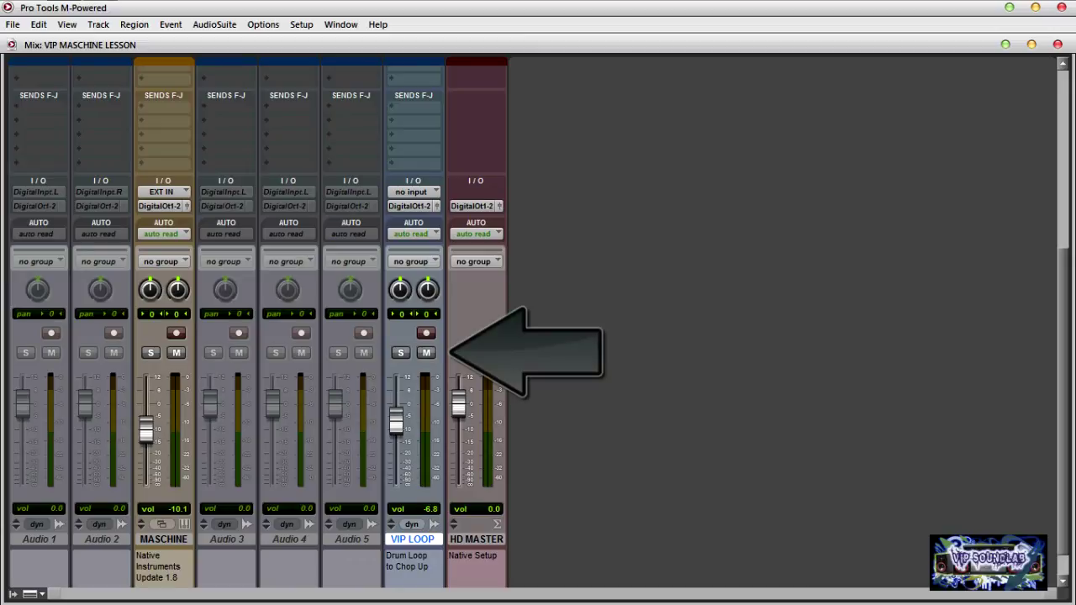
Examine the MASCHINE and VIP LOOP channel strips, from the volume faders and track comments up to the sends and inserts.
scroll(591, 362, up, 2)
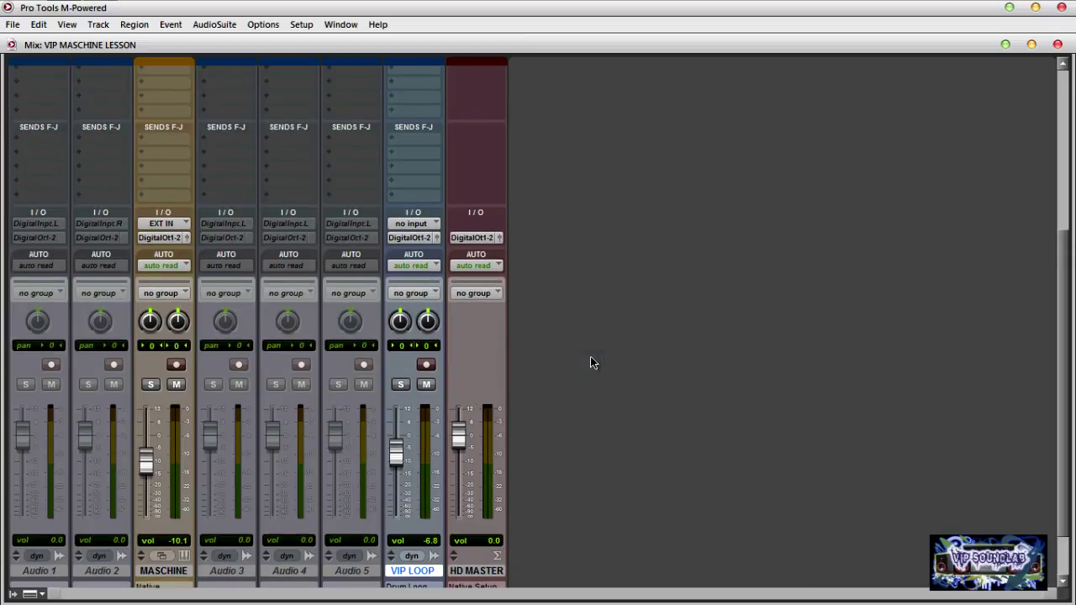
scroll(591, 362, down, 4)
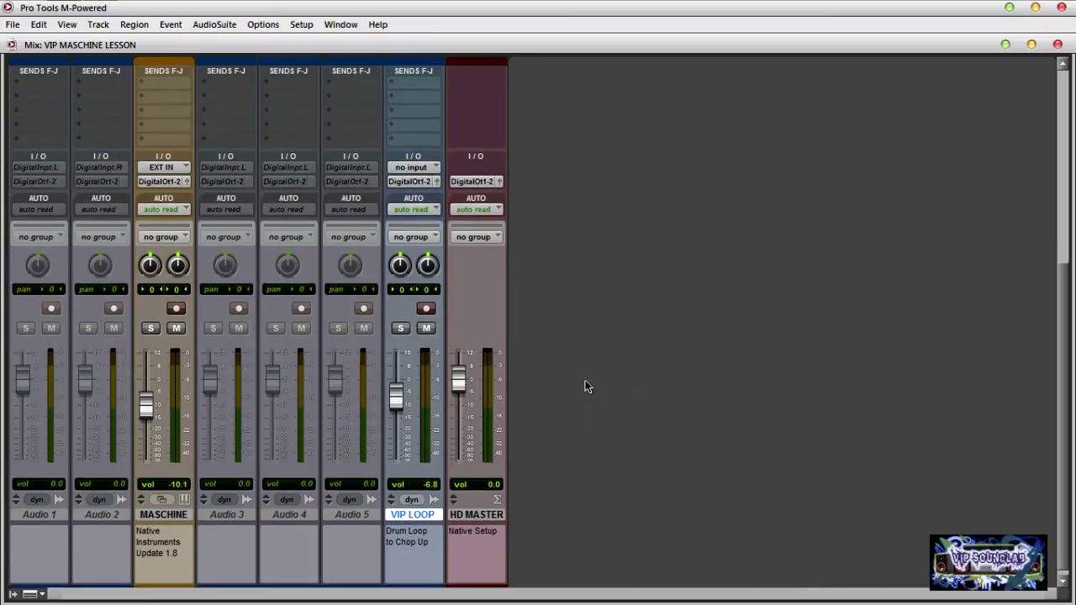
click(169, 508)
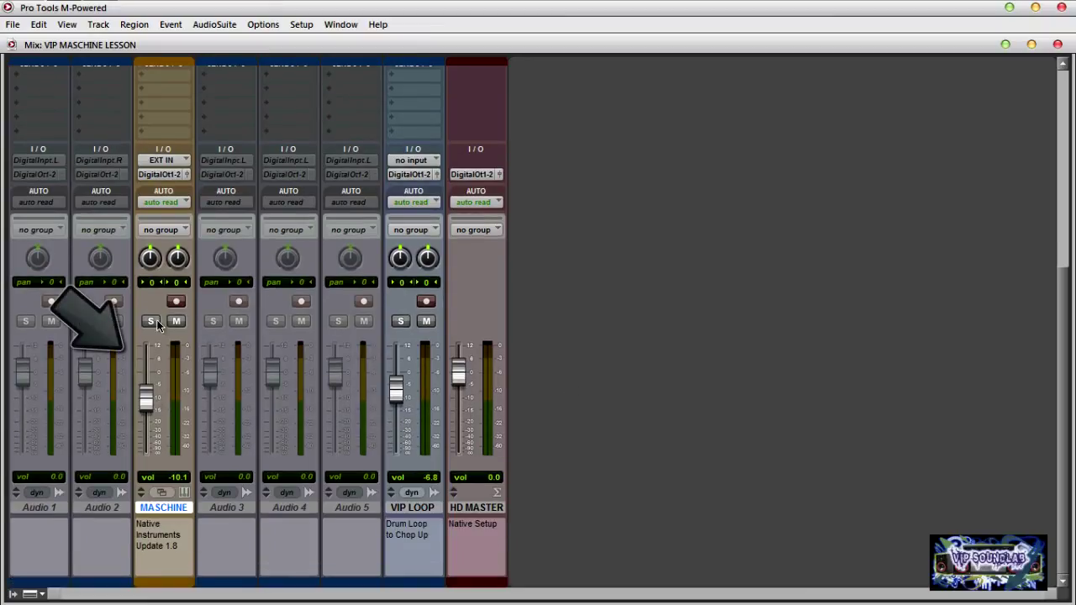
click(423, 507)
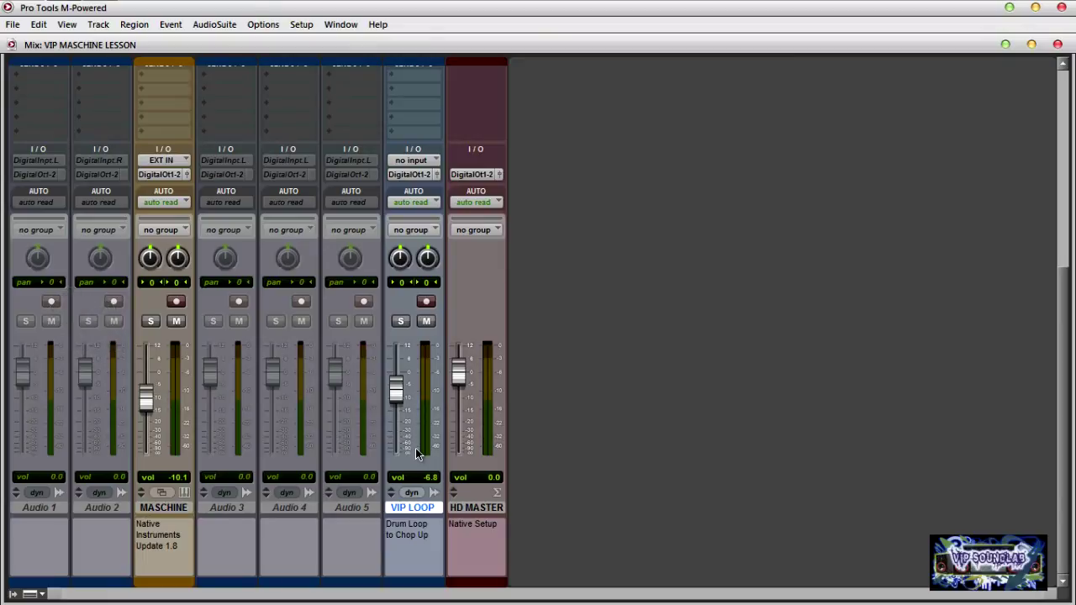
scroll(415, 454, up, 3)
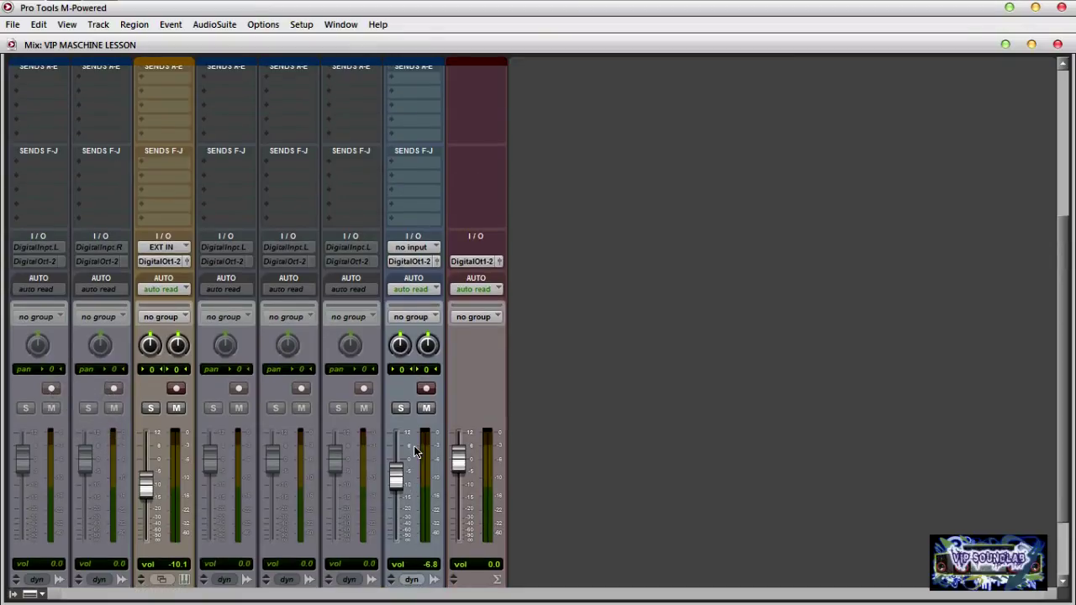
scroll(413, 445, up, 2)
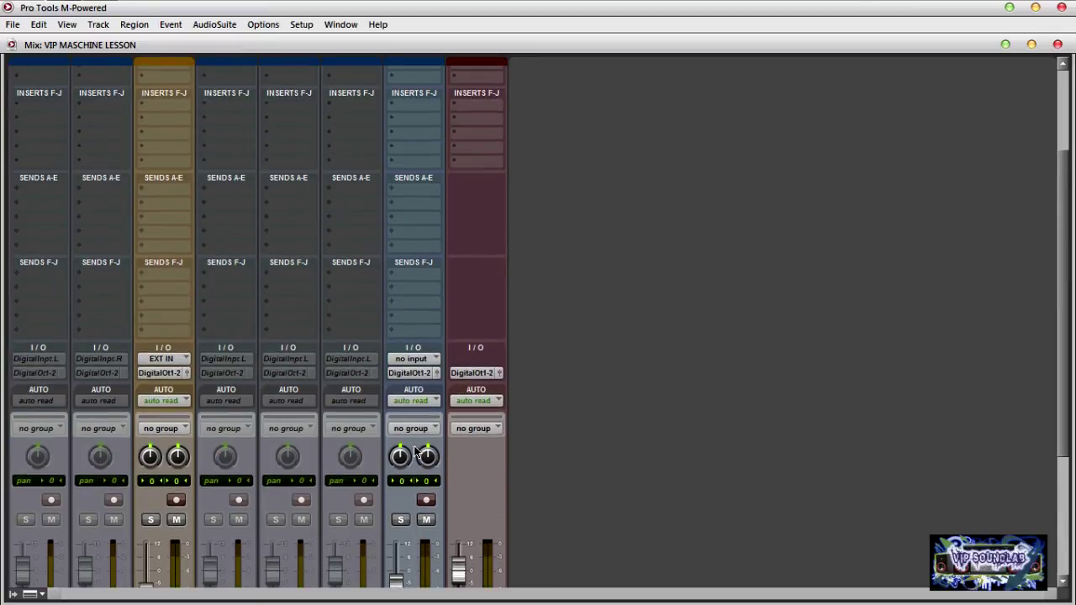
scroll(415, 452, up, 3)
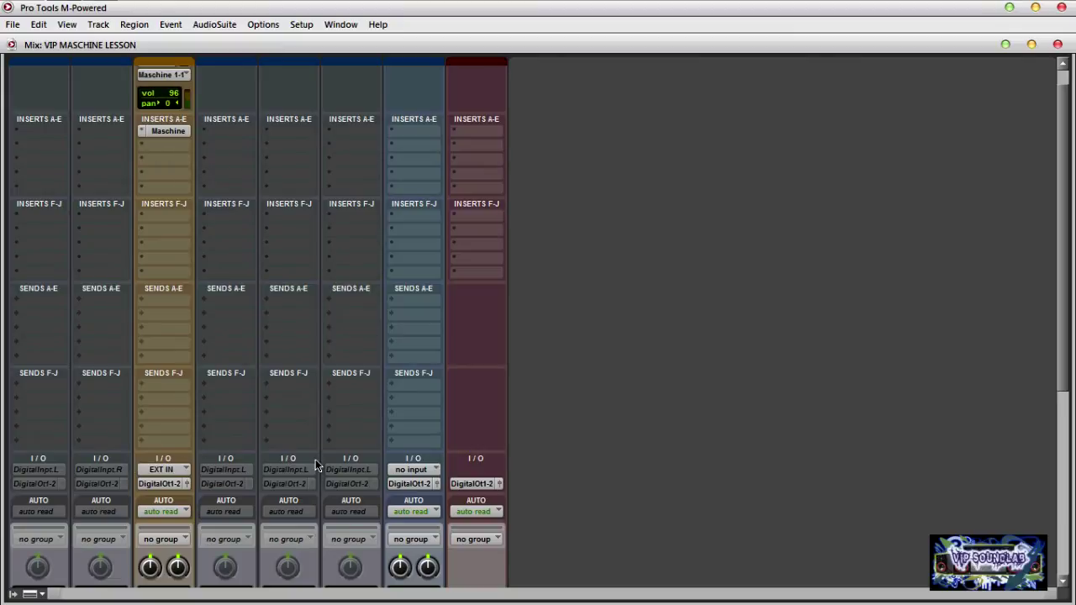
Browse the multichannel plug-in categories for the MASCHINE track's second insert to locate Maschine (stereo) among the instruments, and leave the insert empty.
click(175, 148)
mouse_move(200, 173)
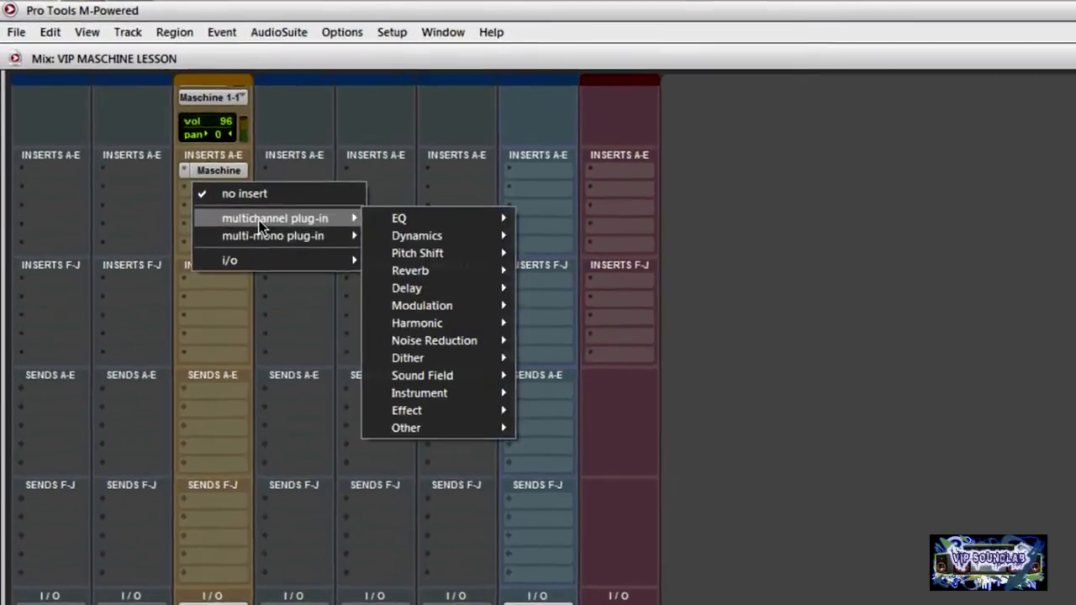
mouse_move(401, 223)
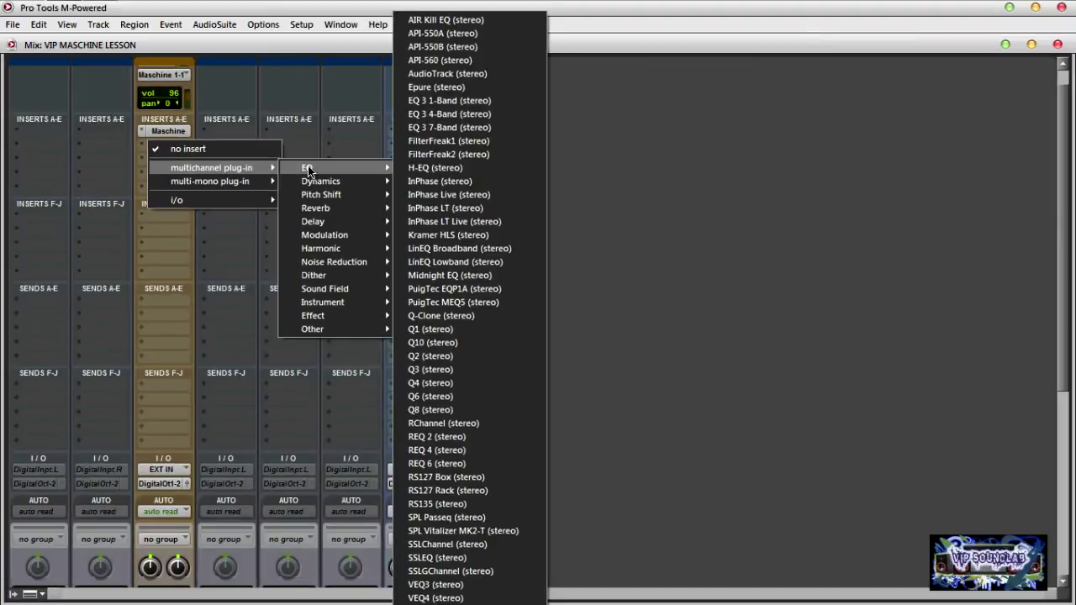
mouse_move(314, 182)
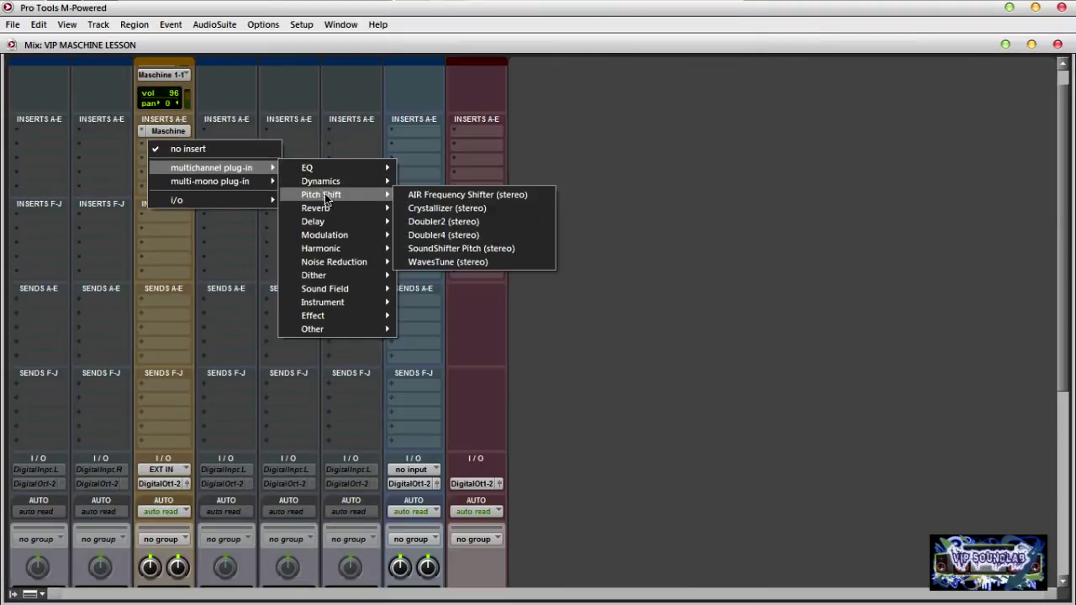
mouse_move(333, 210)
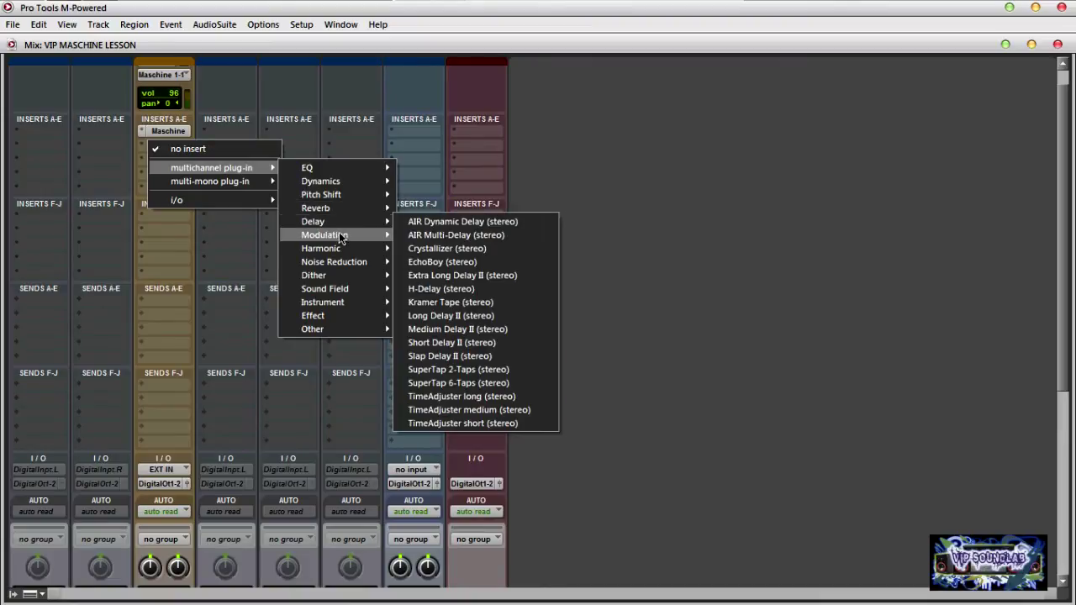
mouse_move(341, 237)
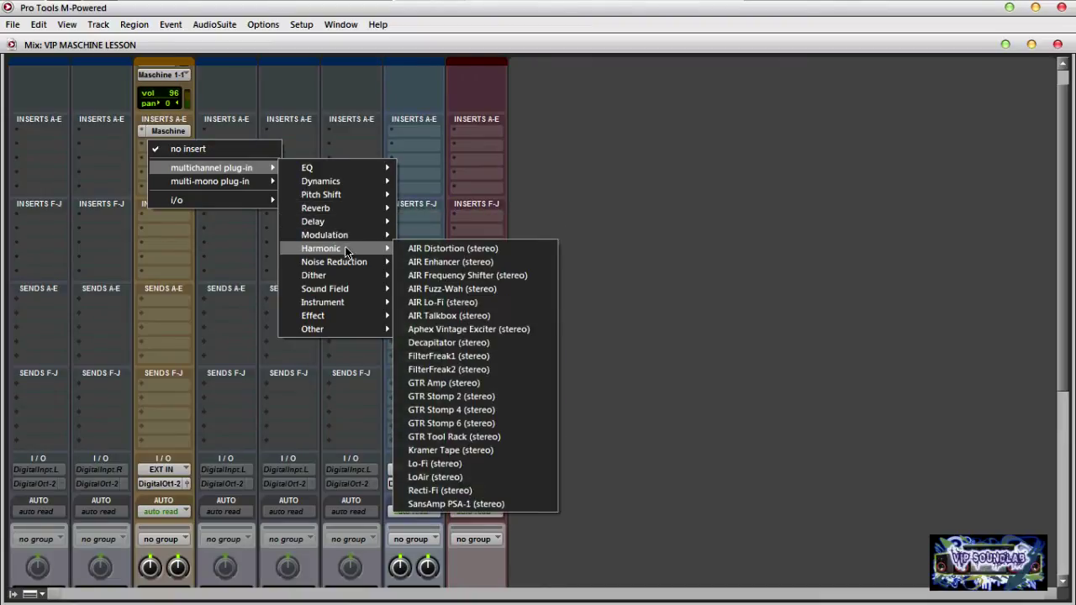
mouse_move(349, 301)
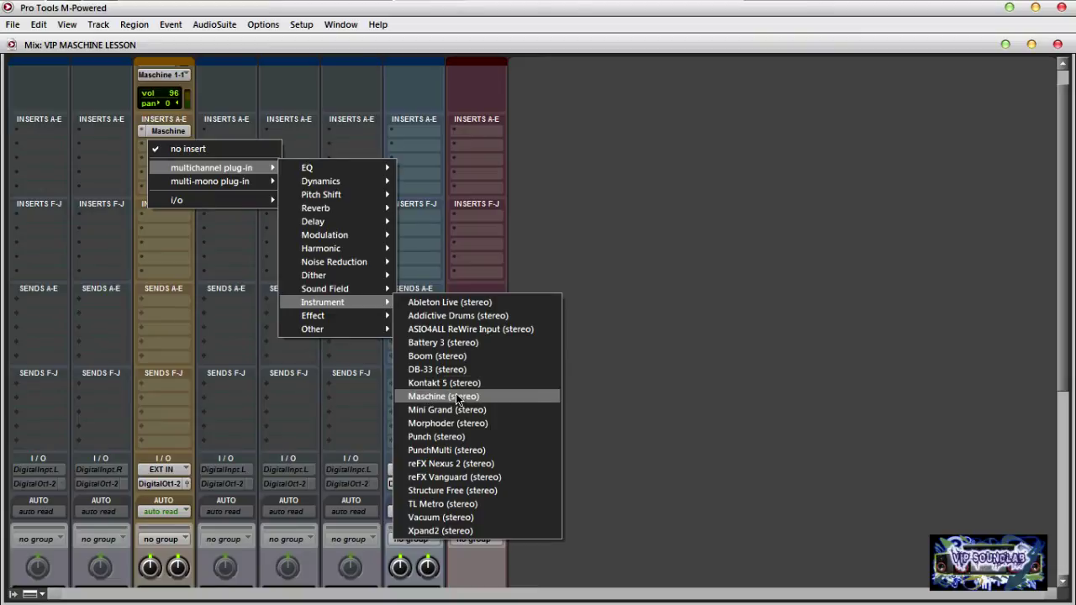
mouse_move(368, 318)
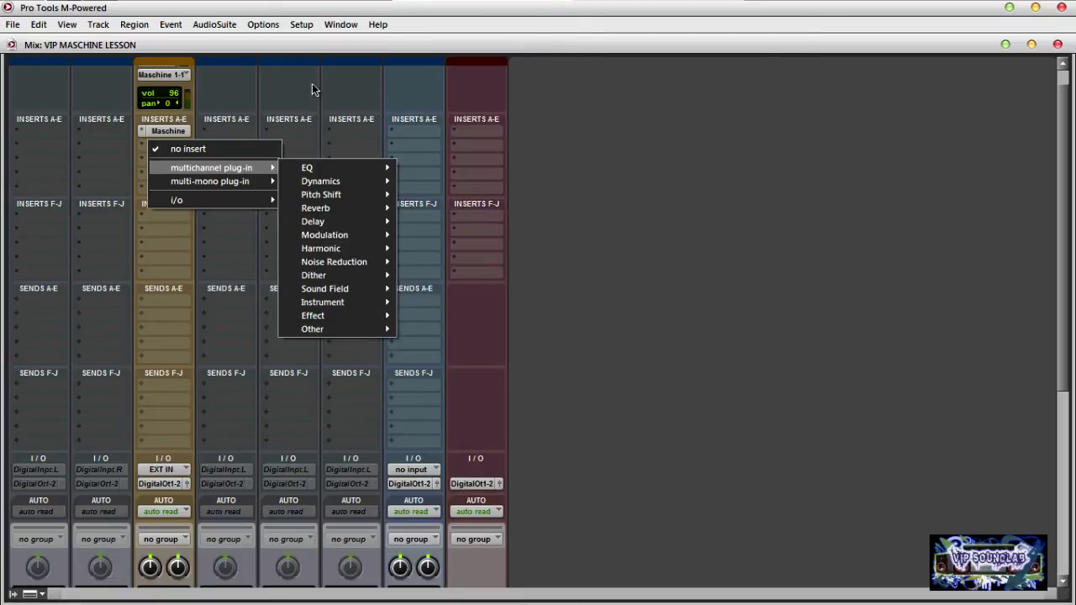
click(132, 157)
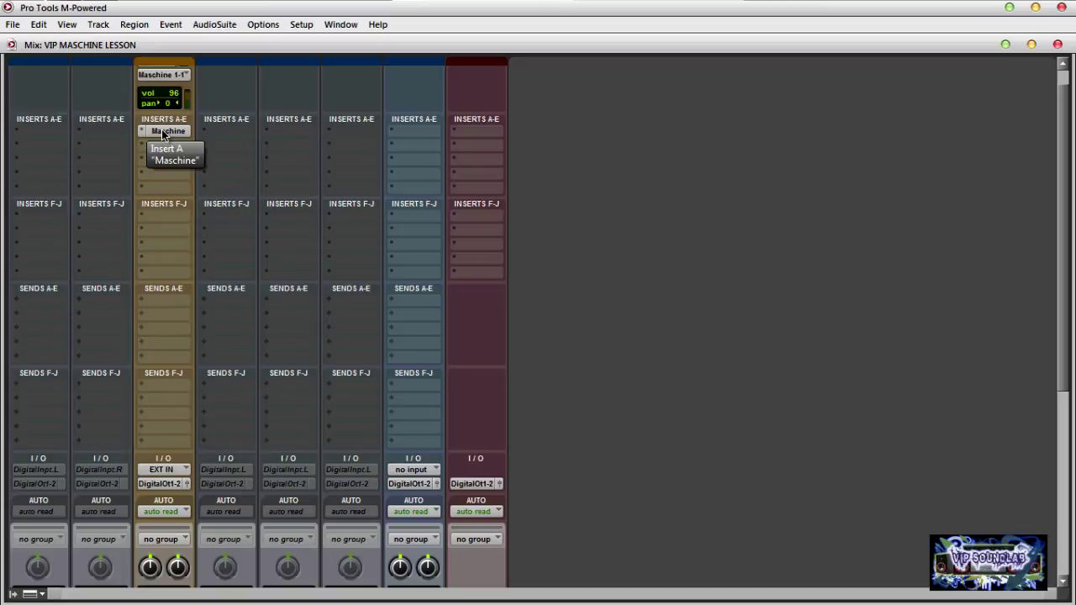
Try Detect mode with different thresholds in the Maschine plug-in's sampling recorder, return it to Sync and close the plug-in.
click(162, 132)
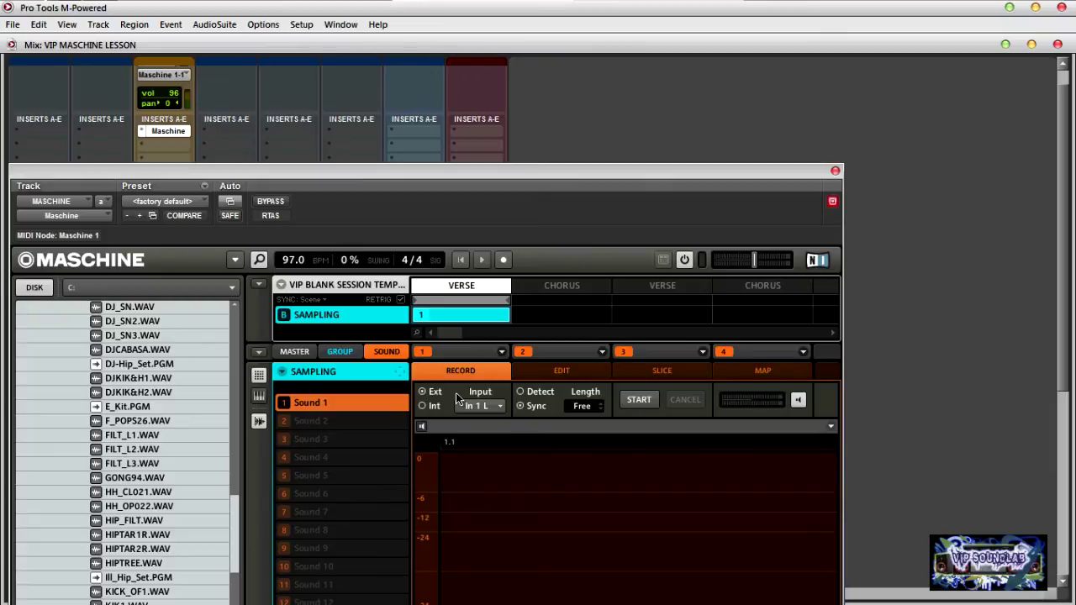
click(521, 393)
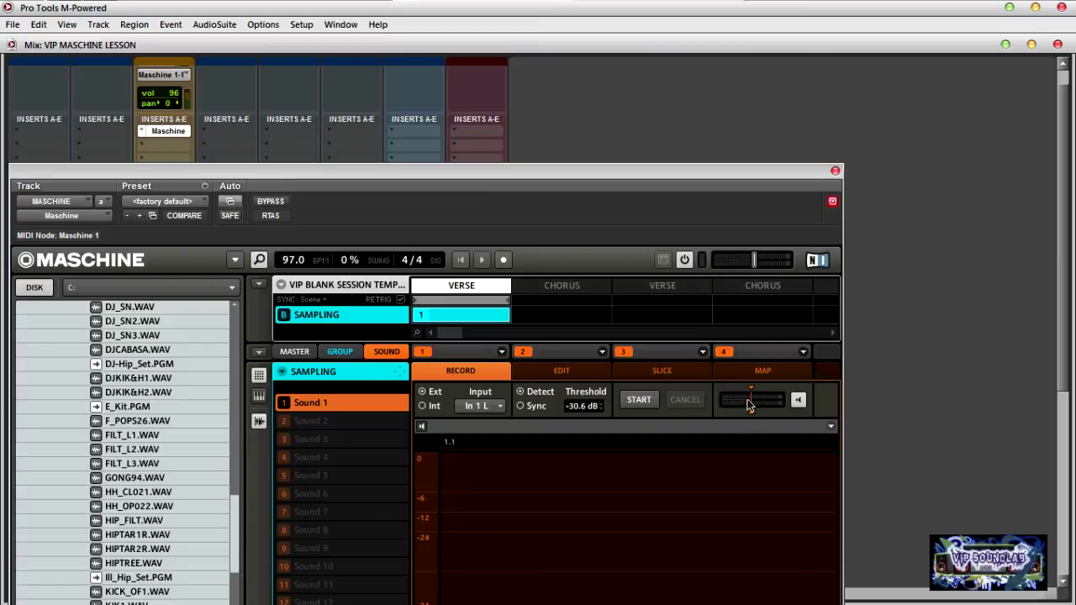
mouse_move(750, 412)
mouse_down()
mouse_move(729, 411)
mouse_move(755, 411)
mouse_move(739, 413)
mouse_up()
drag(738, 412, 747, 411)
click(521, 407)
click(167, 131)
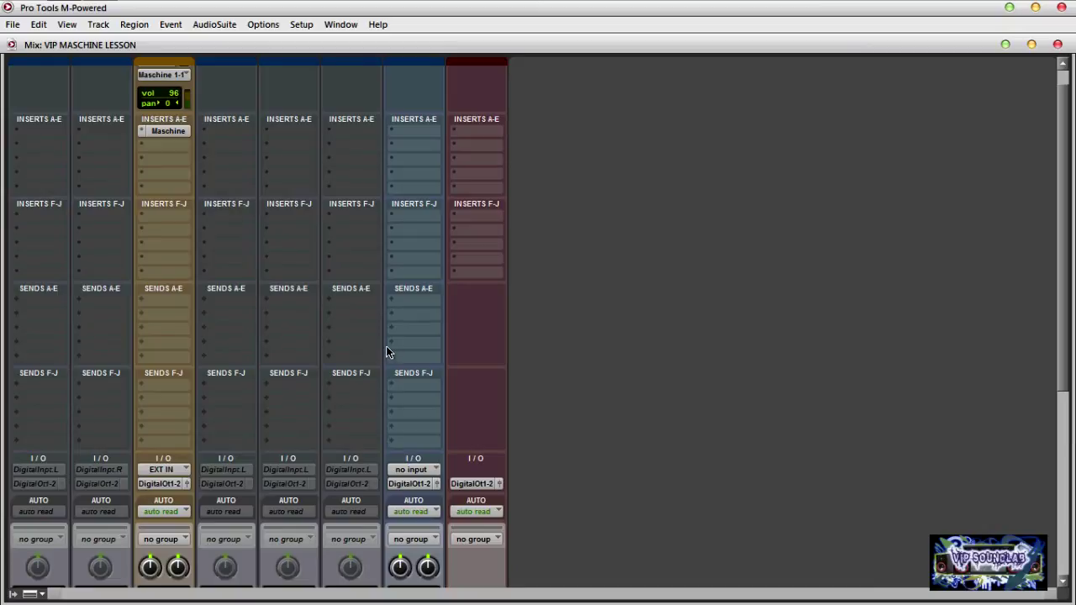
Assign the EXT IN (Stereo) bus to send A on the VIP LOOP track and move the send window clear of the channels.
click(409, 302)
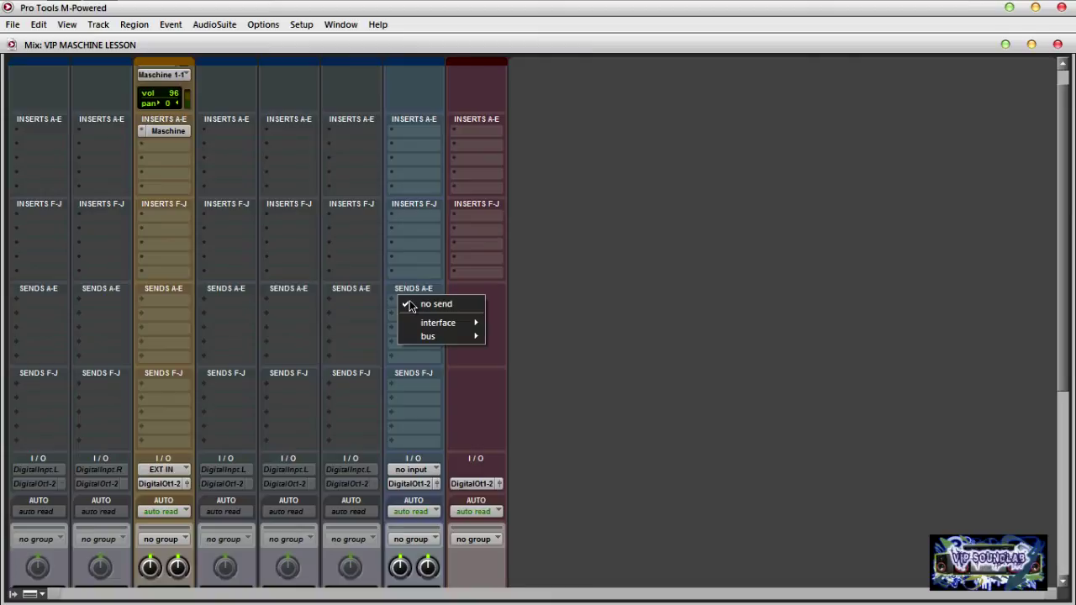
mouse_move(429, 334)
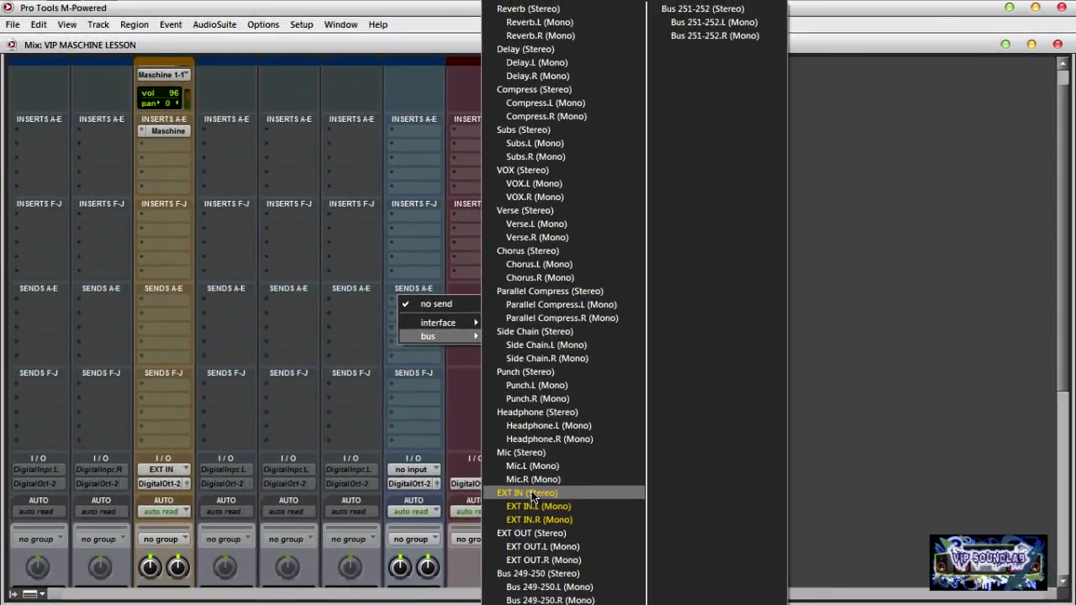
click(531, 493)
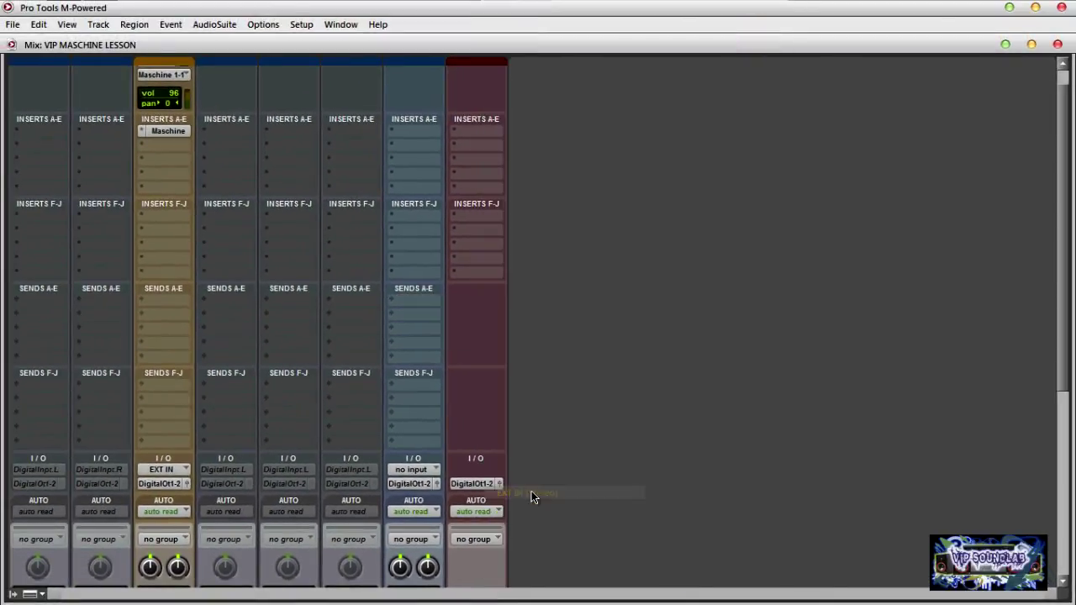
drag(236, 126, 629, 142)
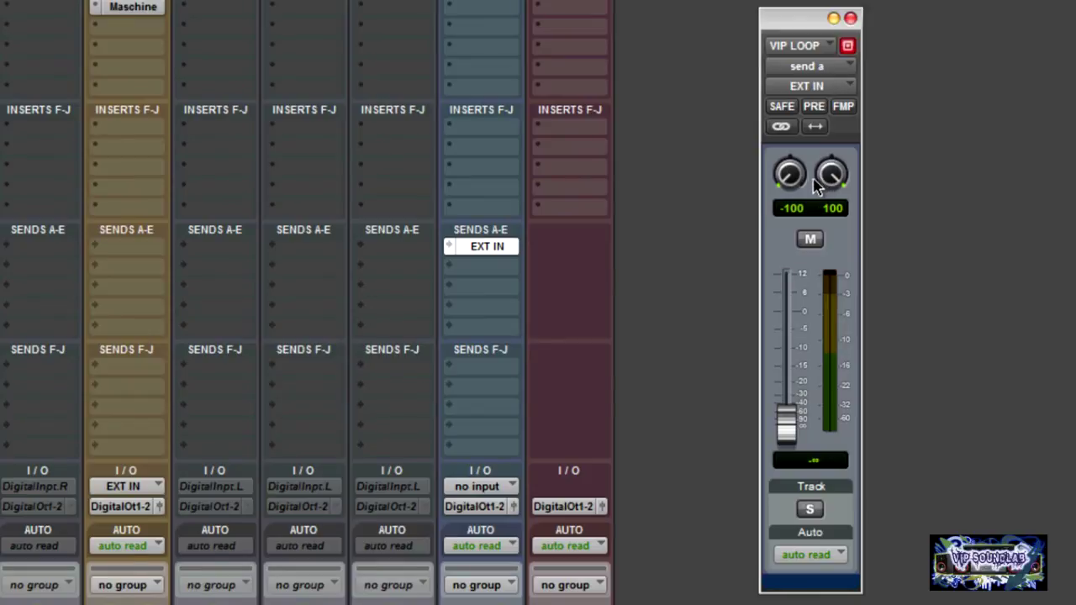
Center both pan controls of the VIP LOOP track's EXT IN send at 0 and make the send pre-fader.
alt+click(790, 176)
alt+click(832, 176)
drag(832, 183, 824, 72)
alt+click(830, 187)
click(813, 109)
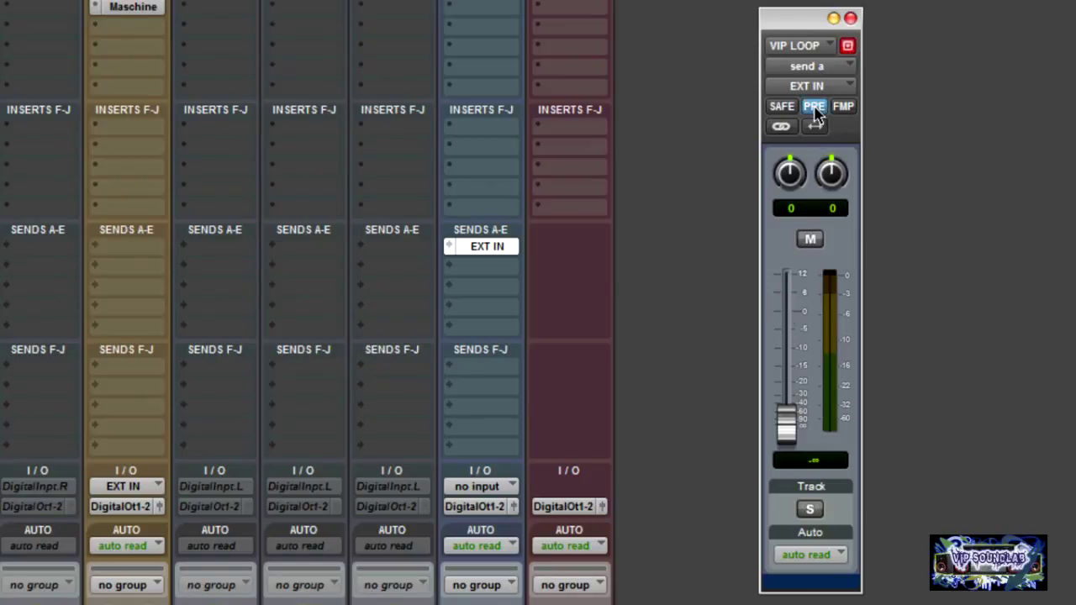
Expand the EXT IN send window to show its output meter, inspect the send level fader and close the window.
mouse_move(783, 427)
mouse_down()
mouse_move(788, 300)
mouse_move(787, 428)
mouse_up()
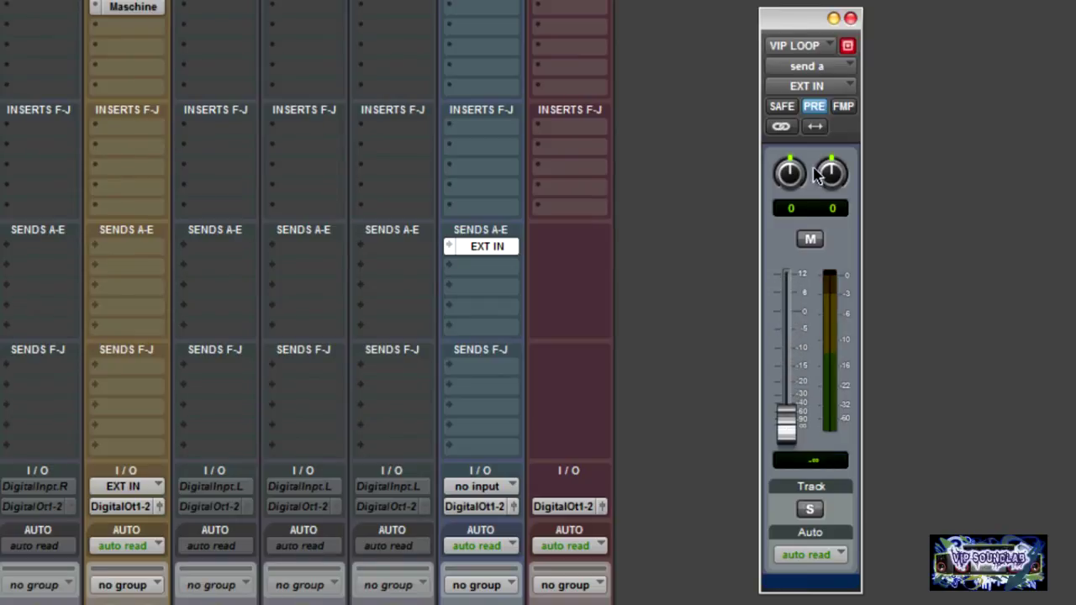
click(800, 24)
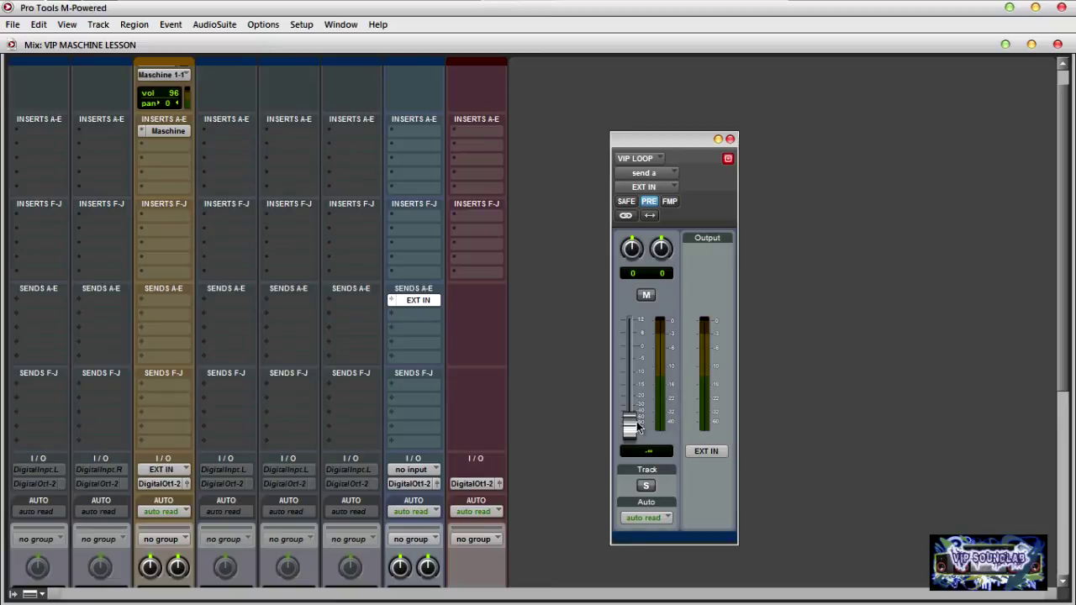
drag(629, 431, 630, 435)
click(414, 304)
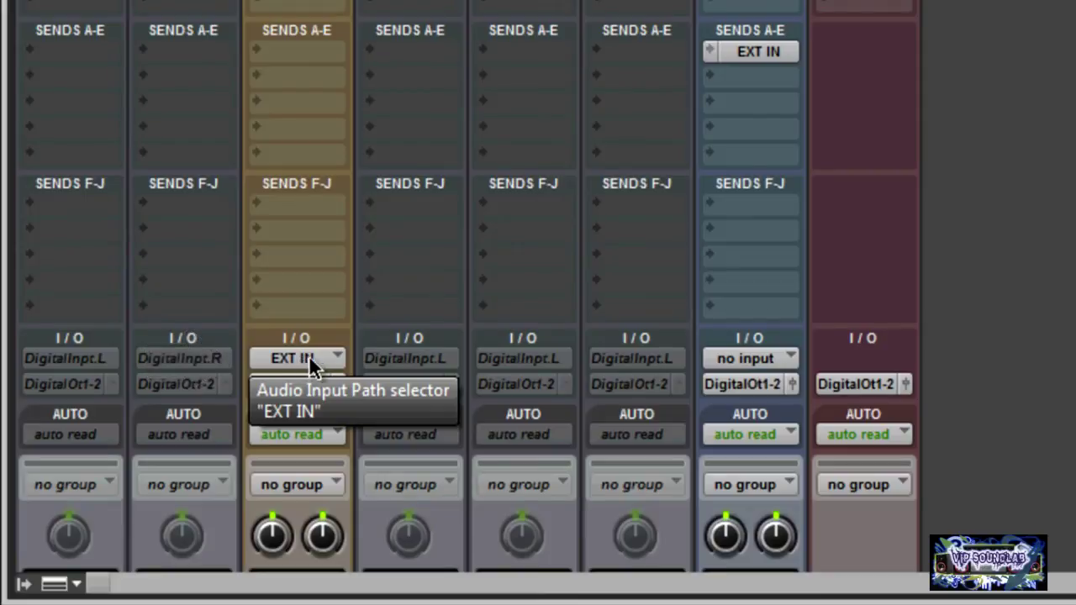
Mute the VIP LOOP track.
scroll(417, 345, down, 2)
scroll(412, 340, down, 4)
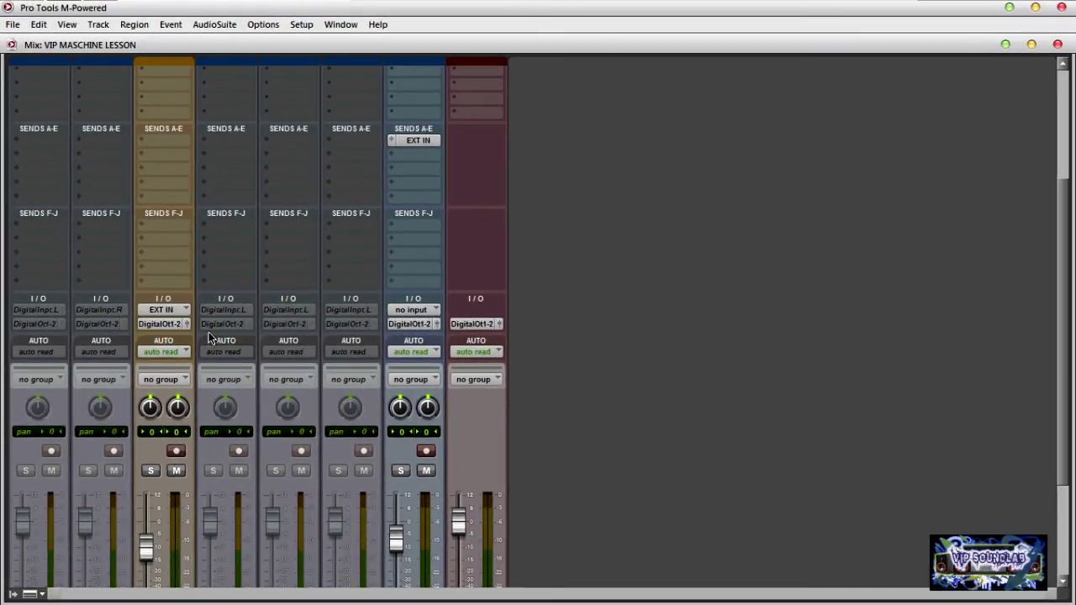
click(427, 472)
scroll(458, 470, down, 3)
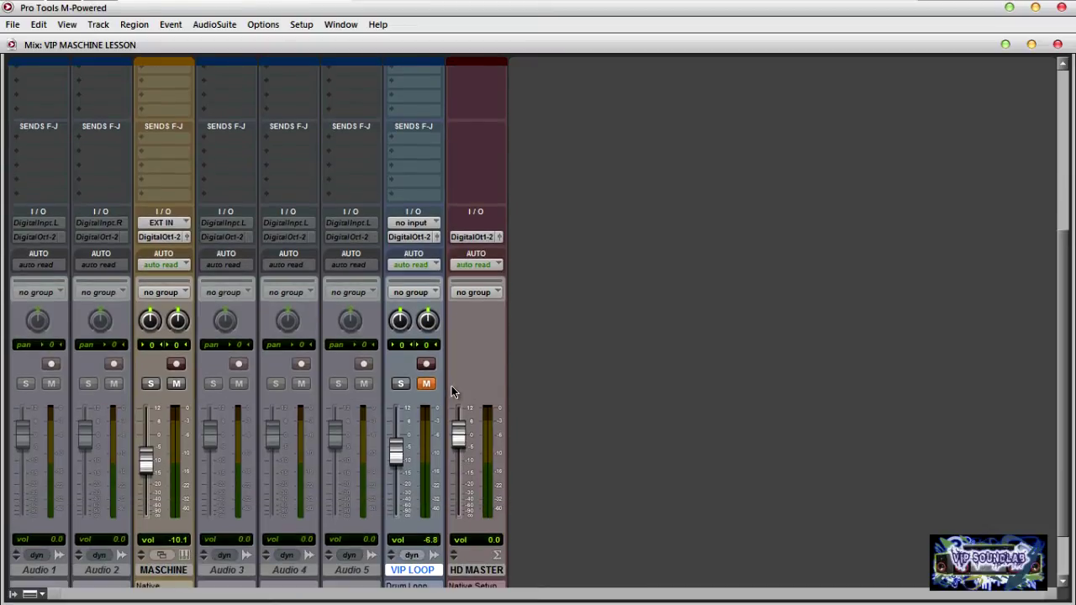
scroll(451, 392, down, 2)
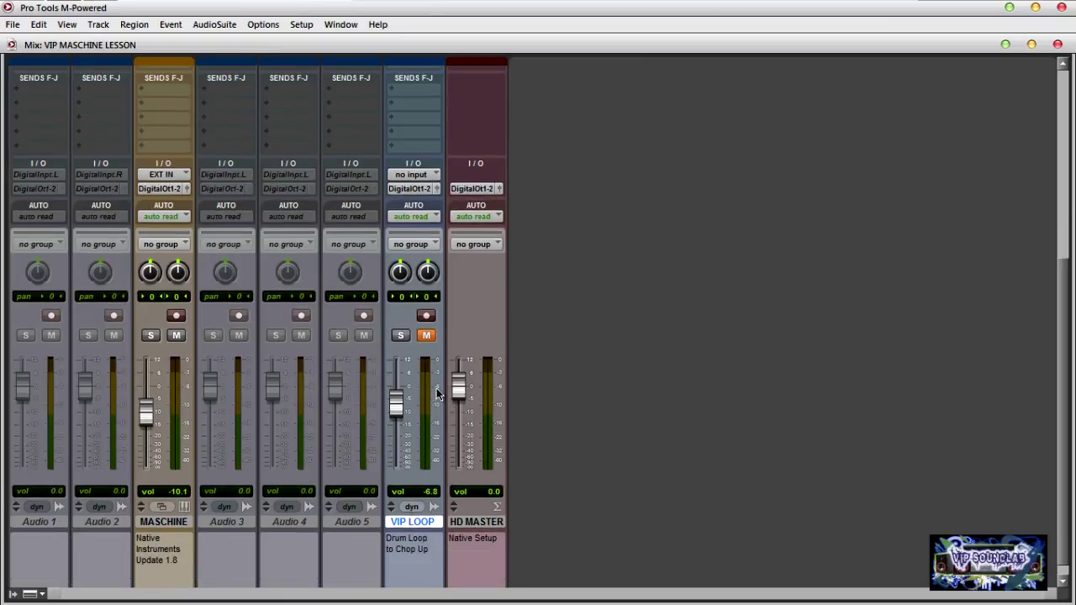
scroll(444, 392, up, 1)
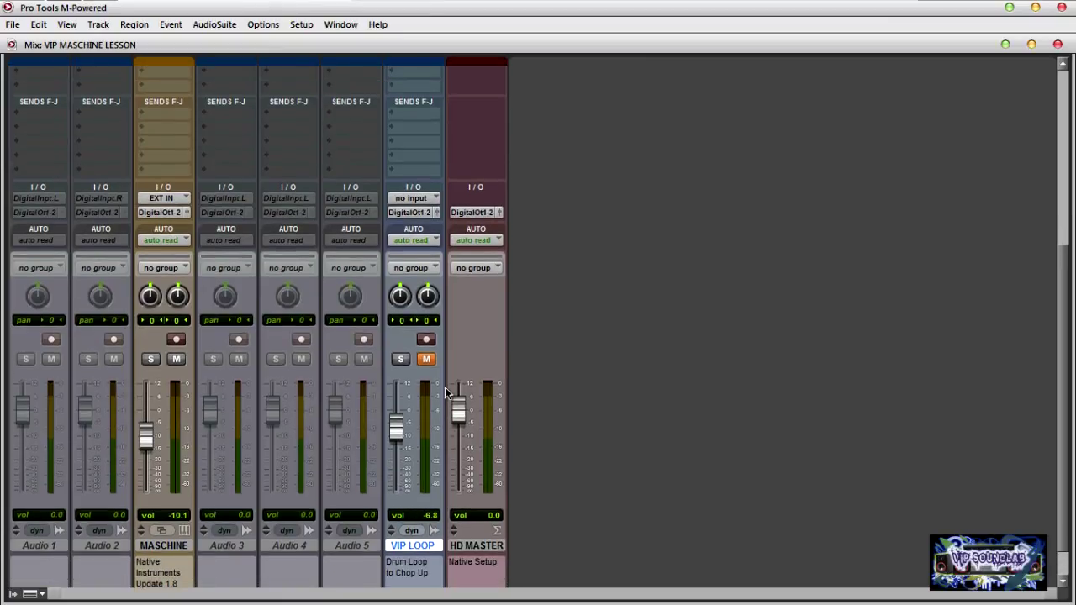
Open the Maschine plug-in window from the MASCHINE track's first insert and move it lower in the mixer.
scroll(437, 383, up, 5)
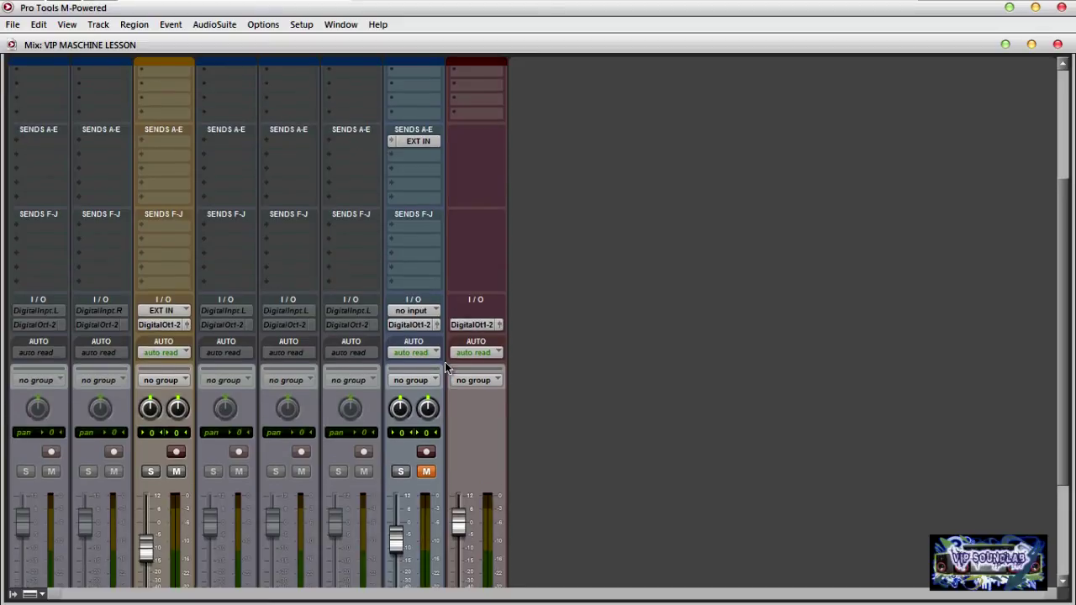
scroll(280, 332, up, 7)
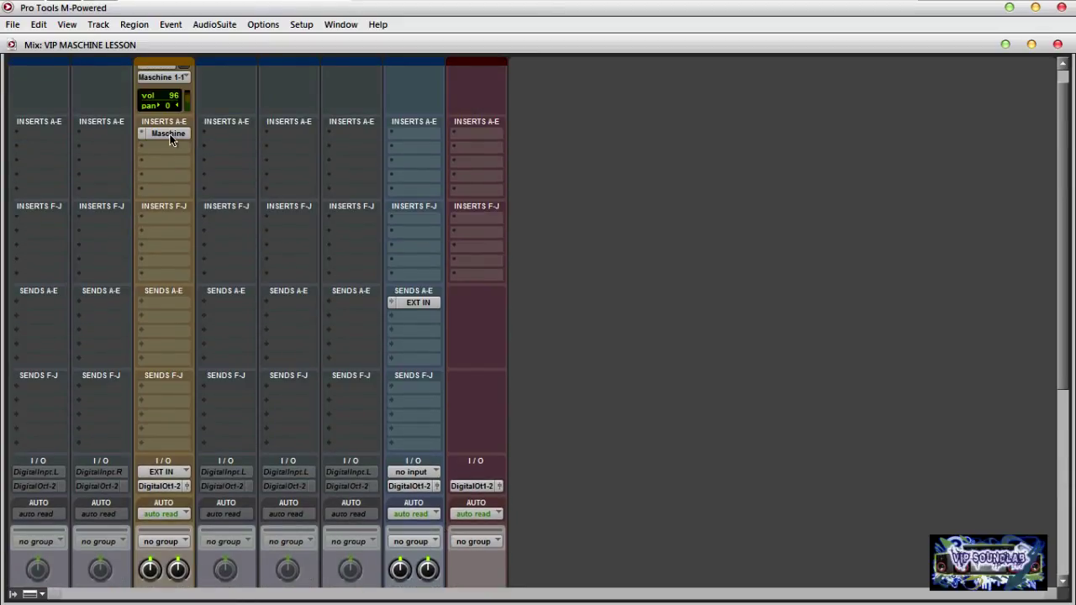
key(ctrl+equal)
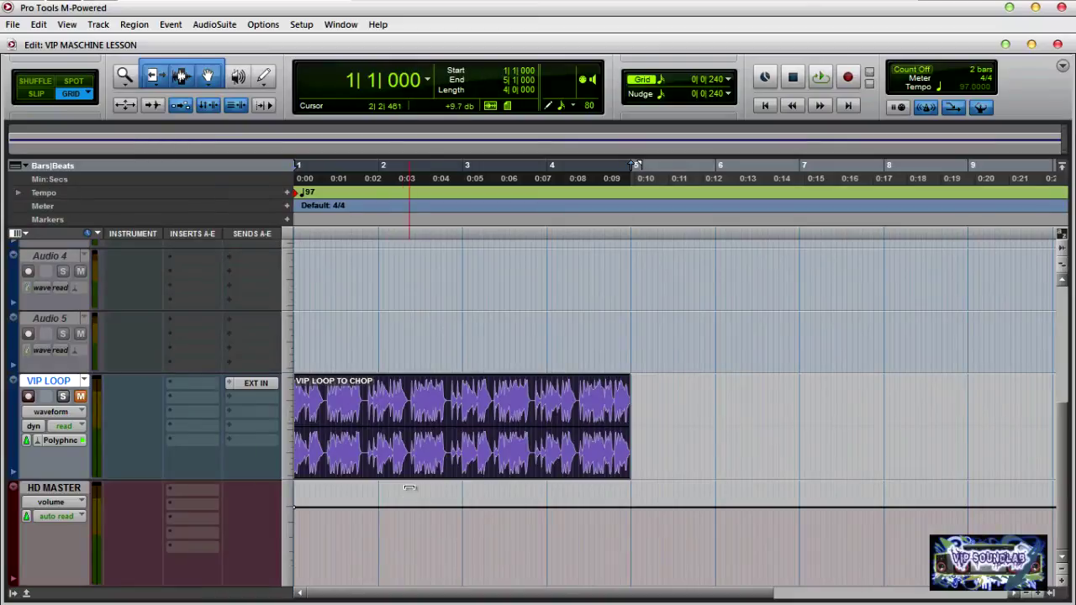
key(ctrl+equal)
click(164, 133)
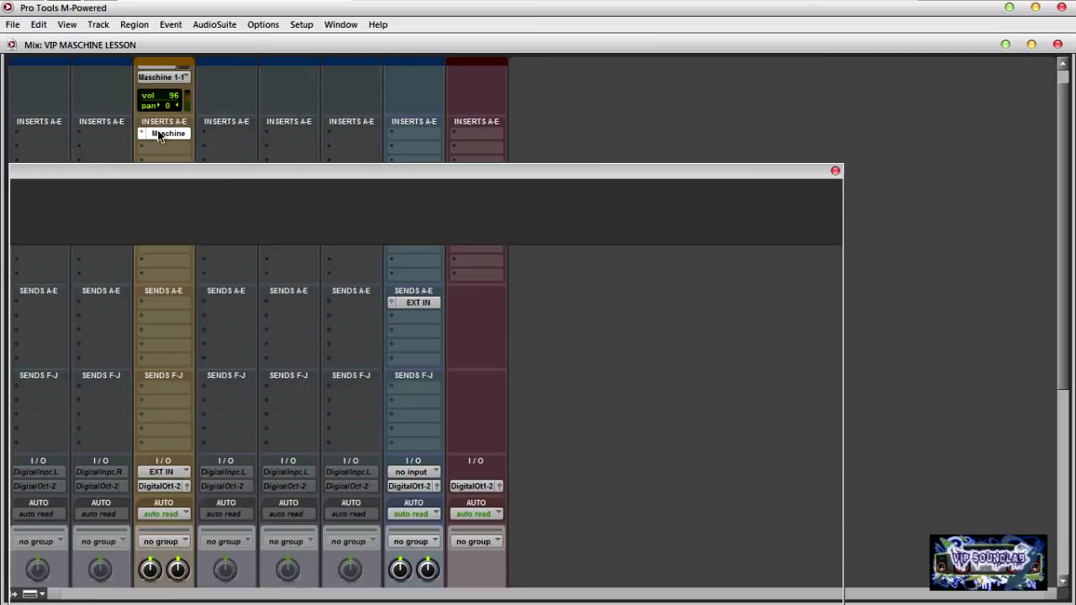
drag(302, 172, 476, 325)
Open the VIP LOOP track's EXT IN send window and arrange it in front of the Maschine plug-in so both are visible.
click(417, 302)
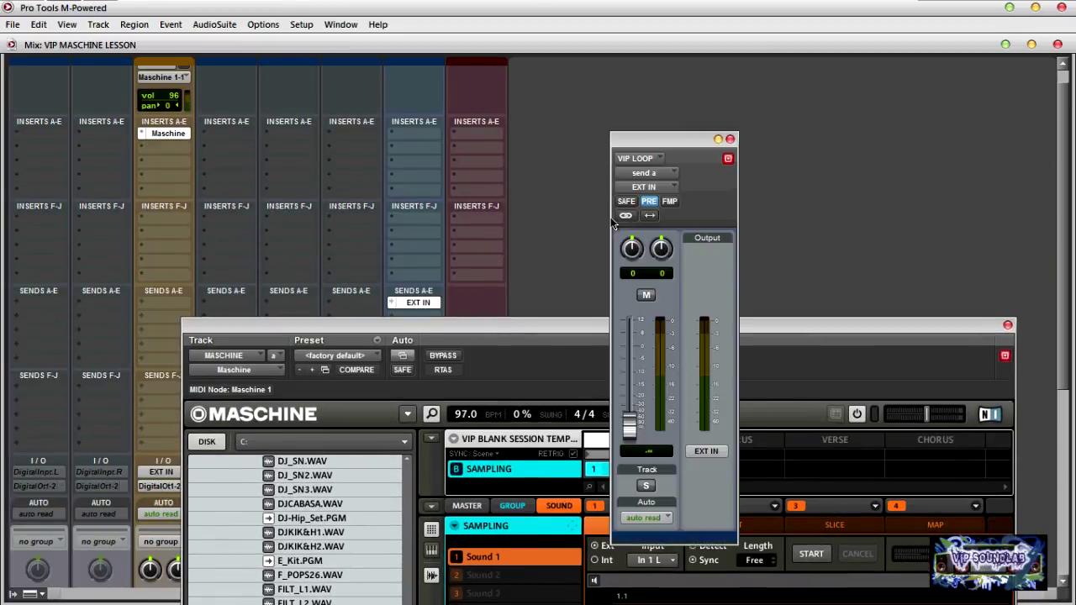
drag(666, 141, 319, 84)
drag(541, 325, 554, 139)
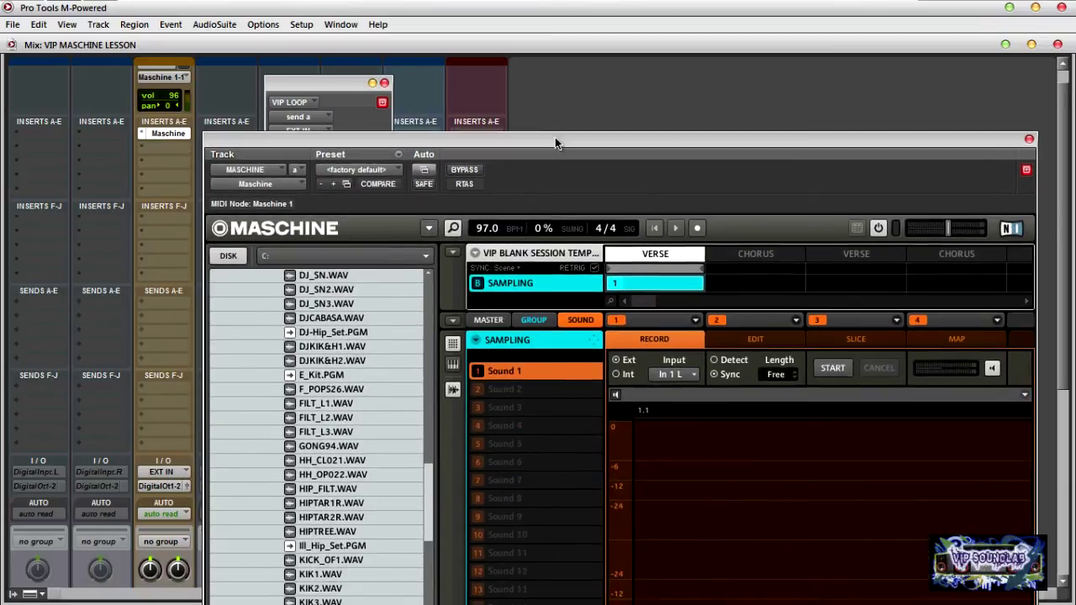
click(346, 83)
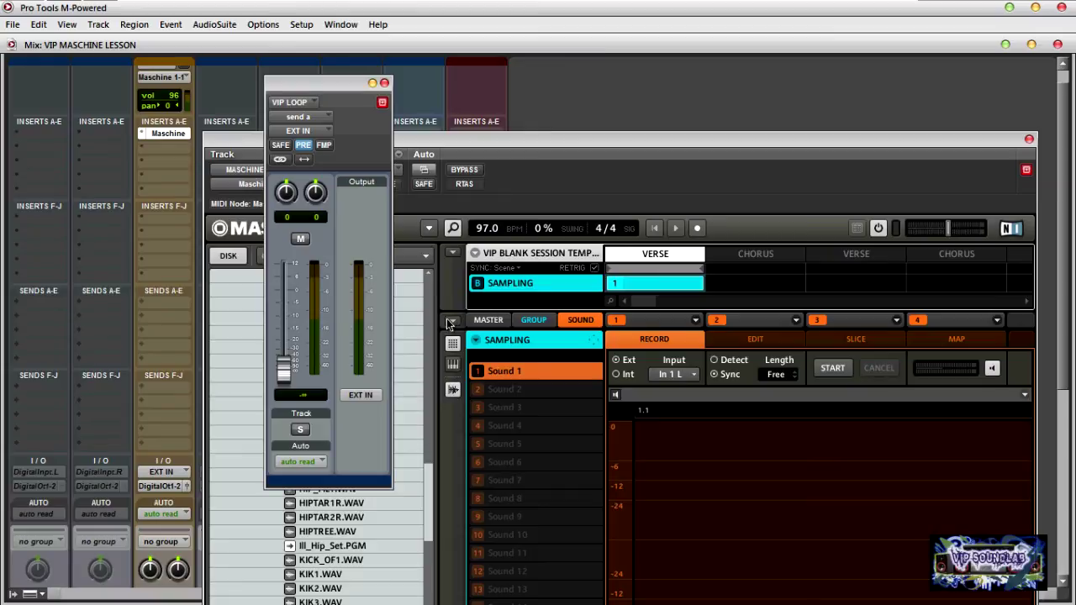
Show the Transport window and place it just above the Maschine plug-in.
click(342, 25)
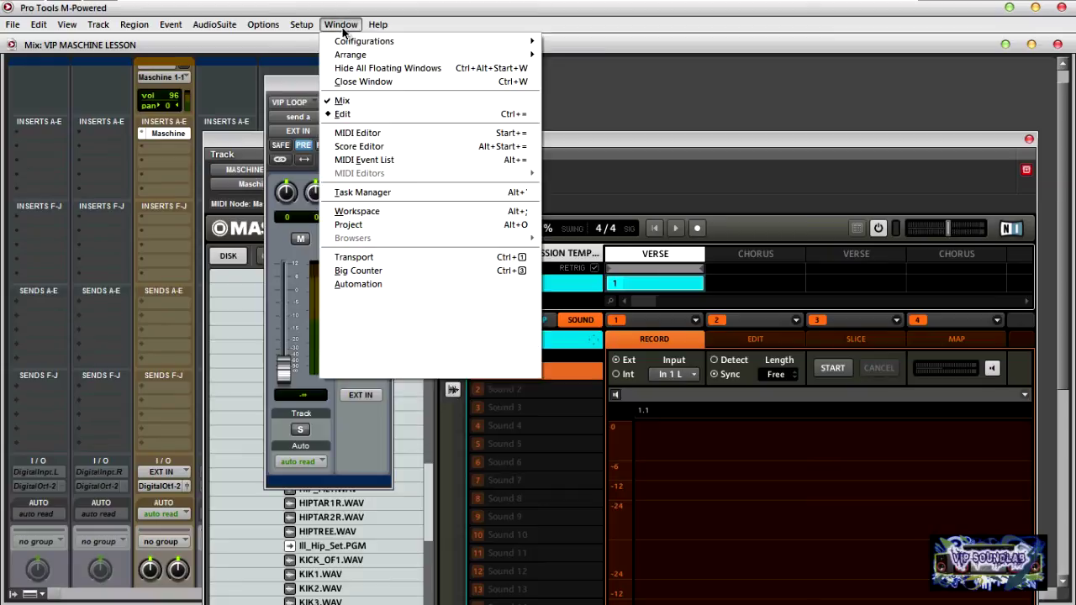
click(353, 257)
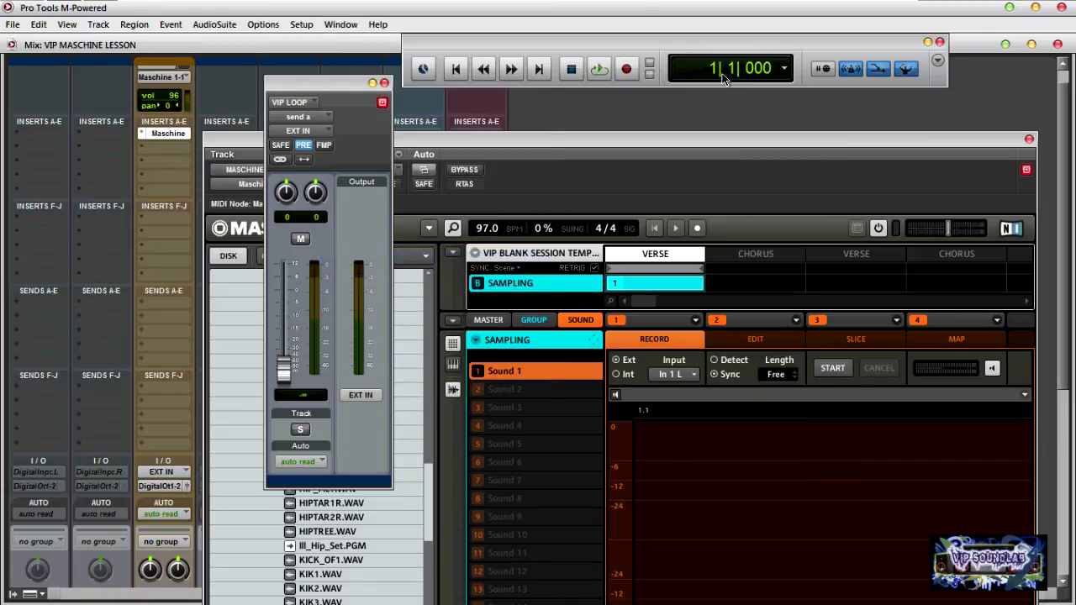
drag(718, 39, 753, 66)
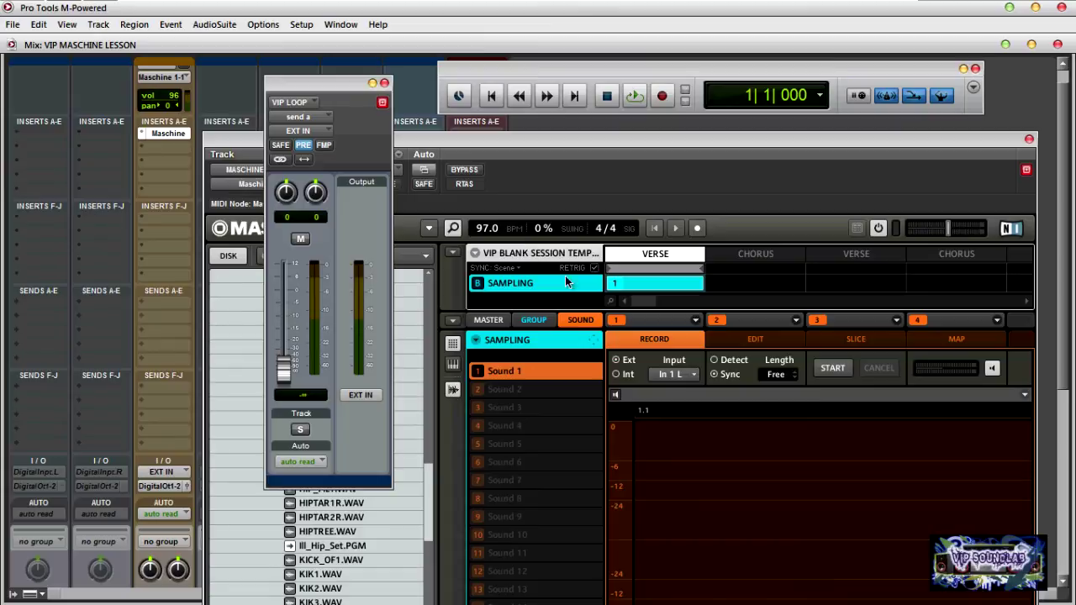
Switch Maschine's recording mode to Detect, then play the loop with the EXT IN send at -36.7 dB to check the In 1 L input meter.
click(715, 362)
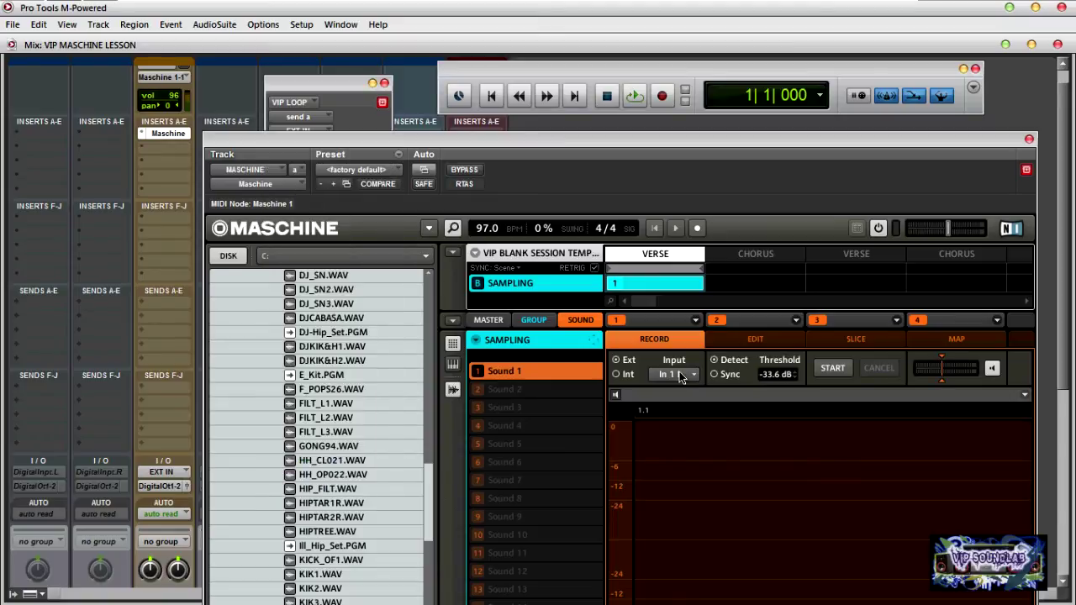
click(692, 379)
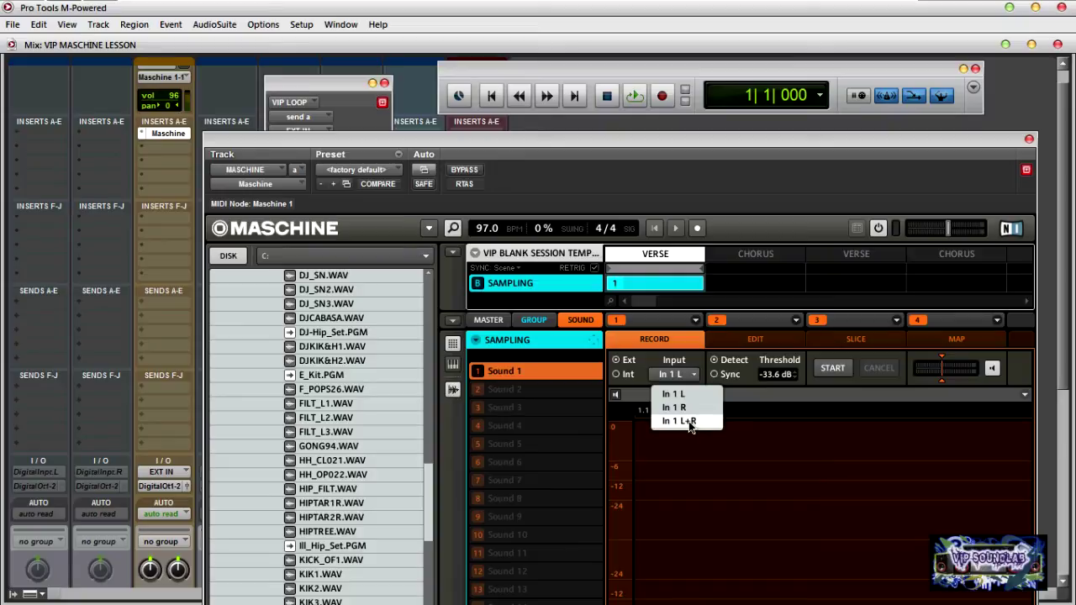
key(Escape)
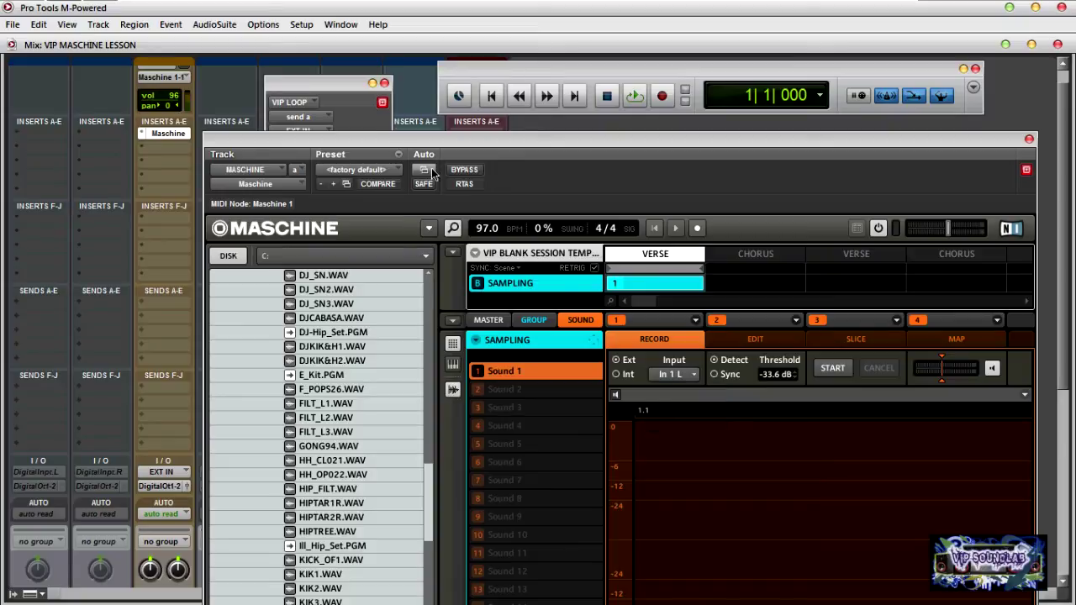
click(341, 80)
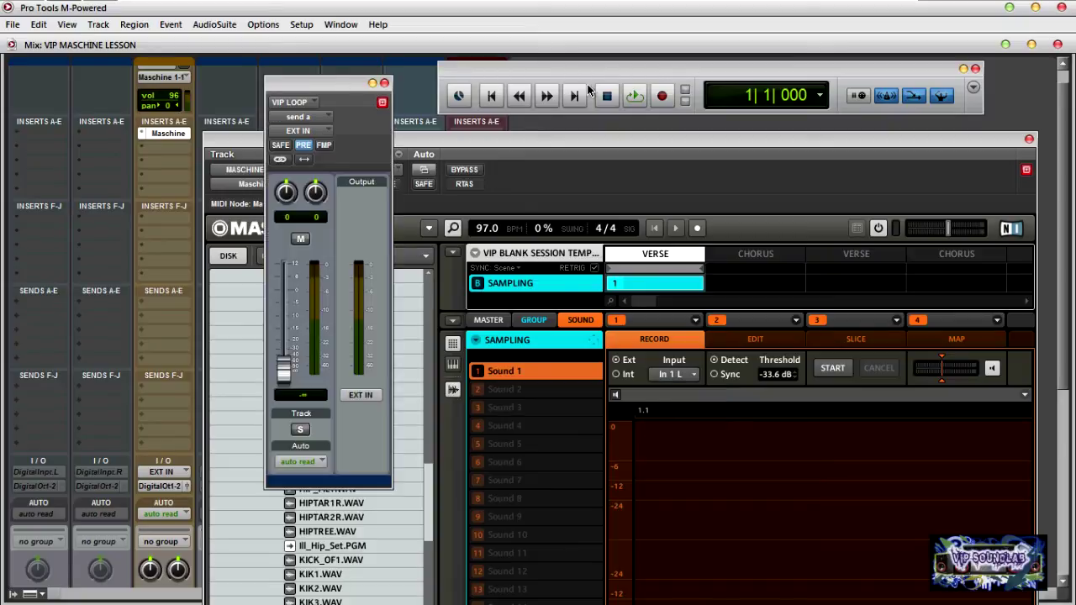
click(634, 97)
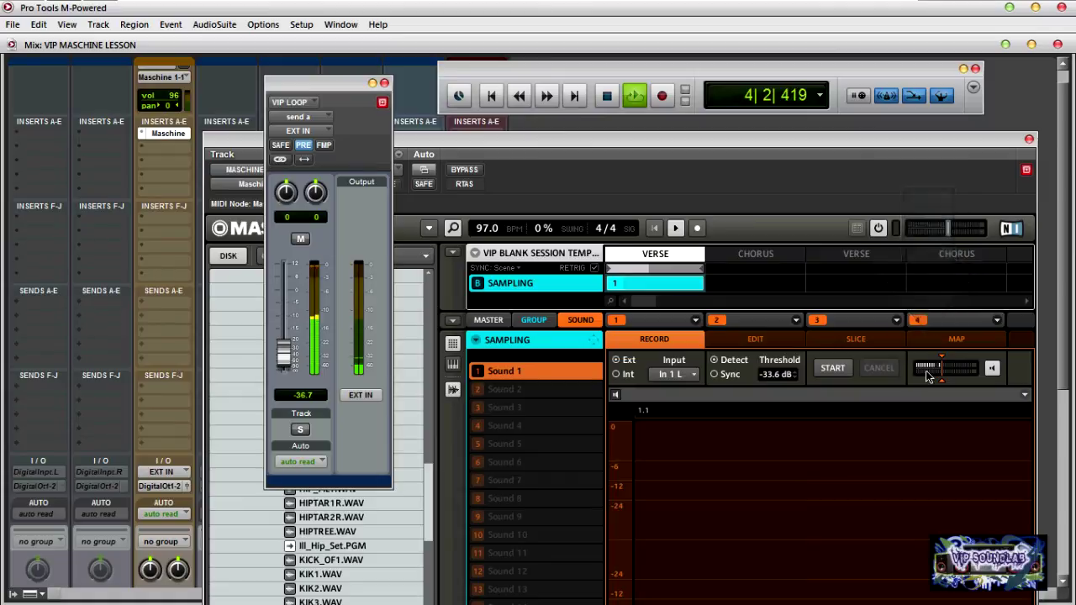
click(607, 98)
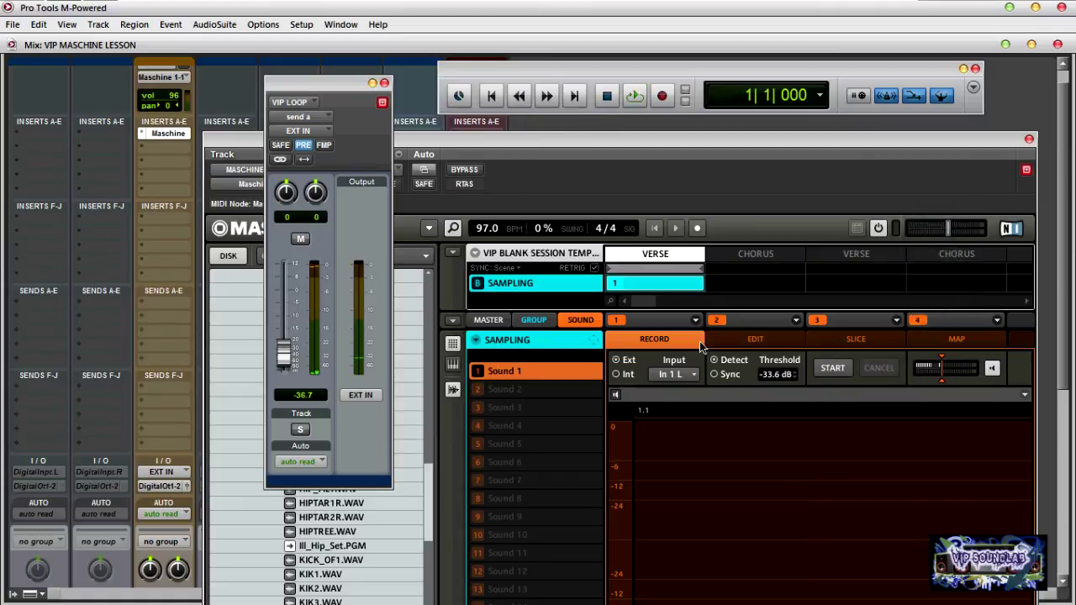
Set the recording input to In 1 R, play the loop while raising the send to -6.4 dB, and lower it to -29.7 dB after stopping.
click(684, 376)
click(688, 409)
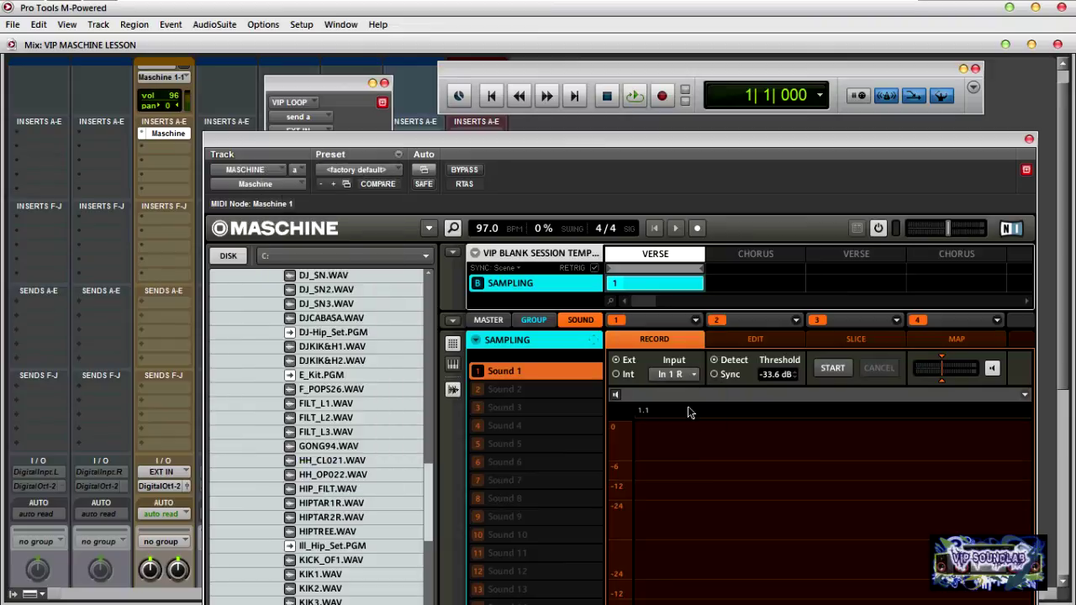
click(346, 82)
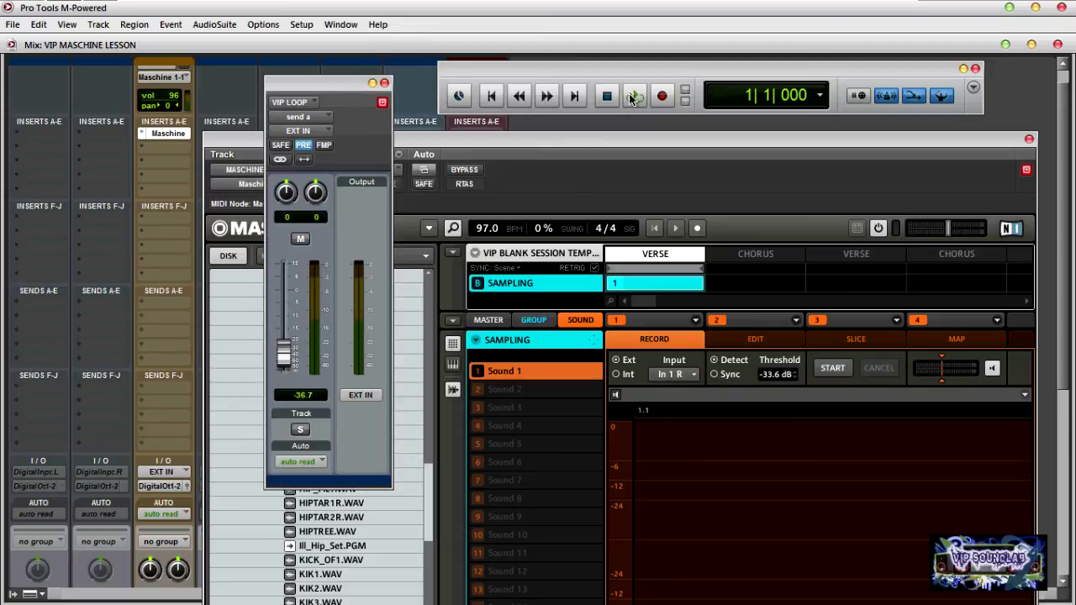
click(634, 97)
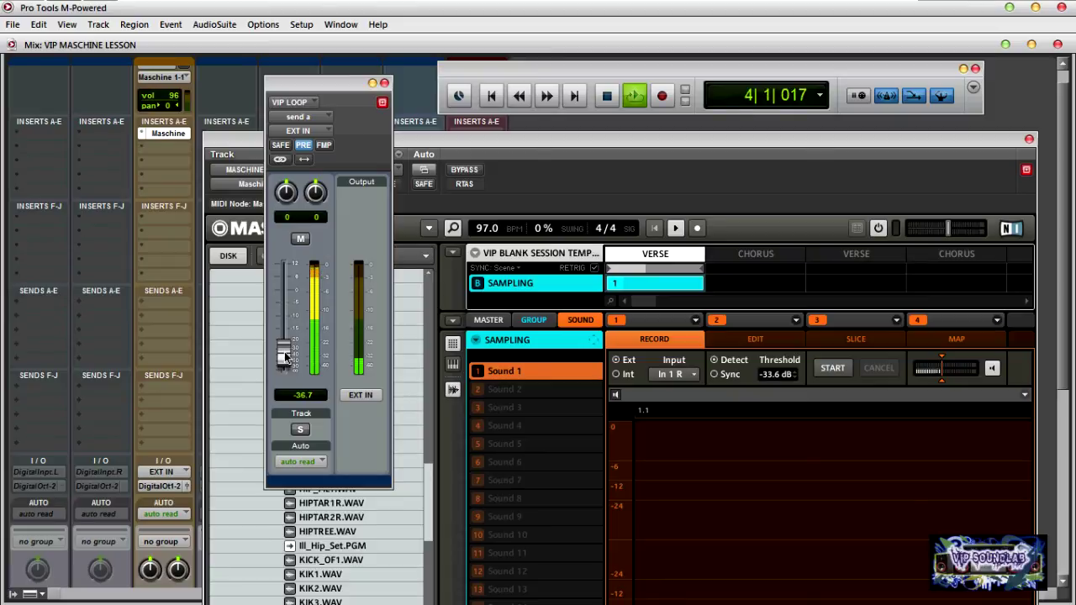
drag(286, 356, 285, 310)
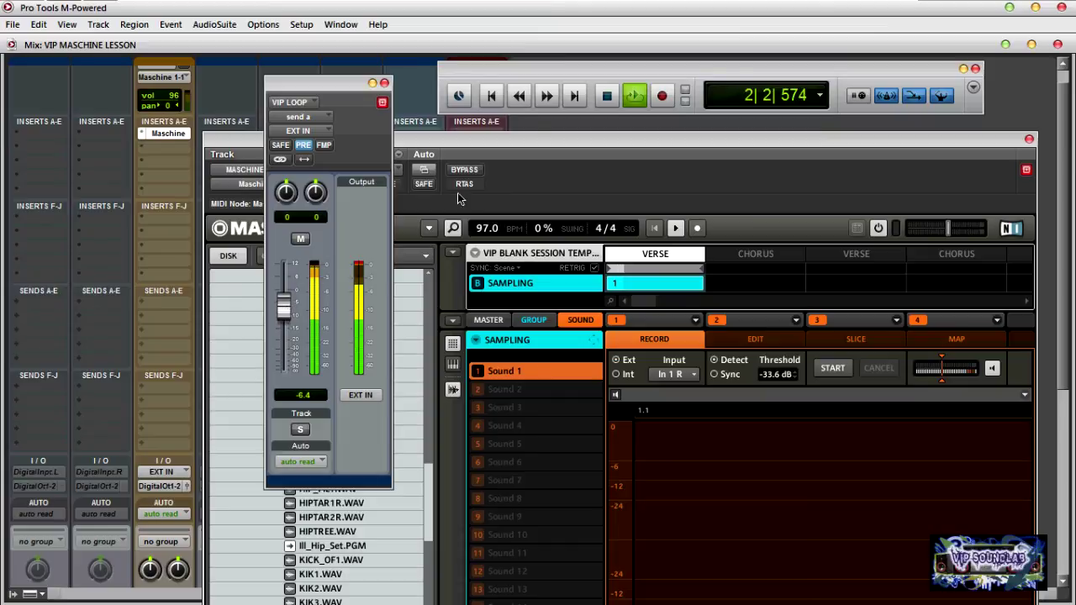
click(607, 95)
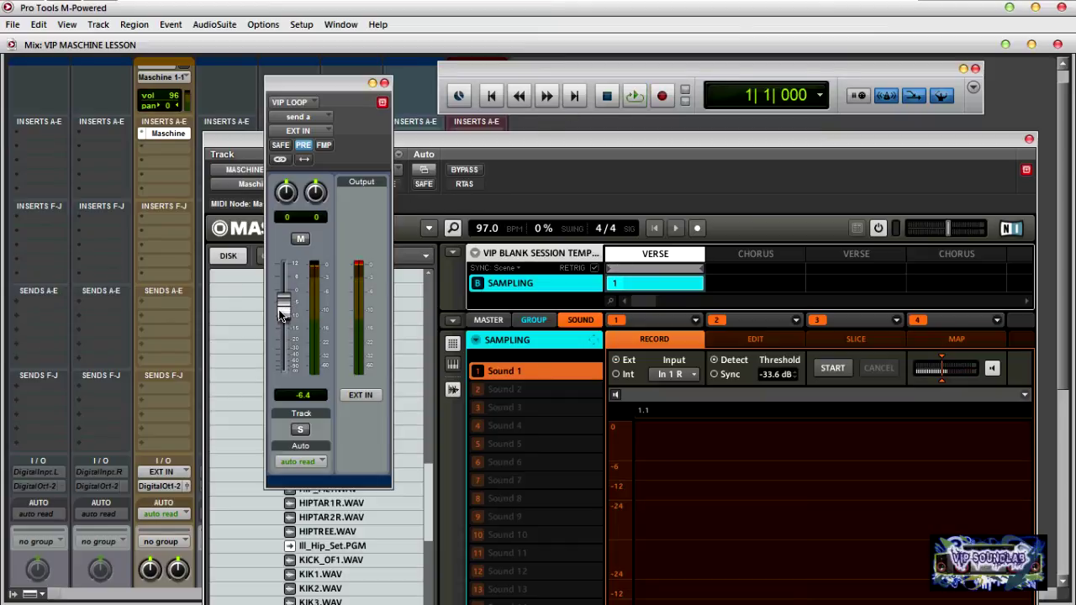
drag(284, 307, 284, 349)
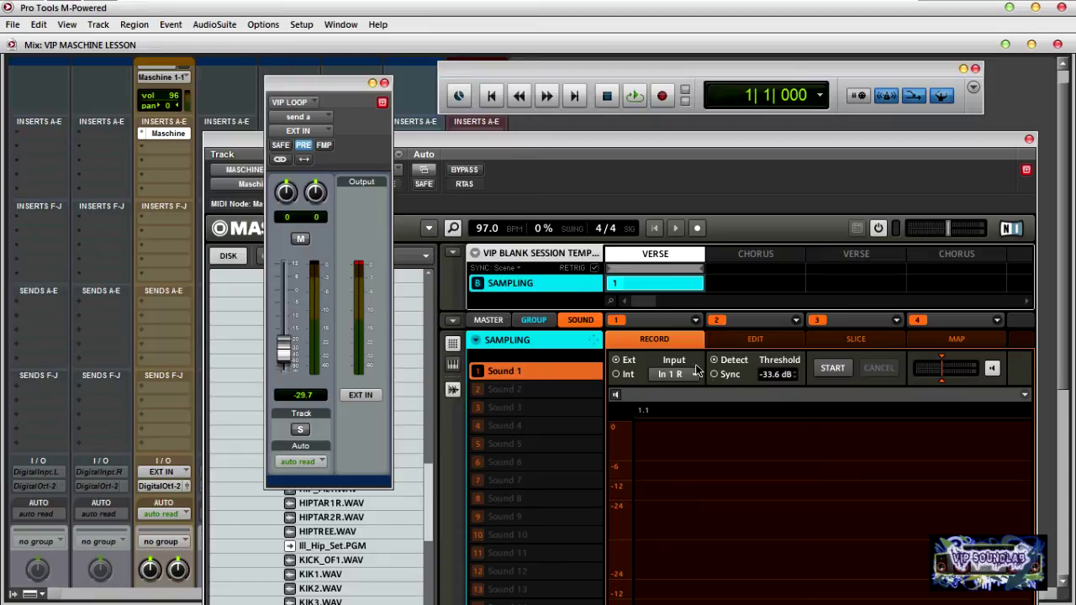
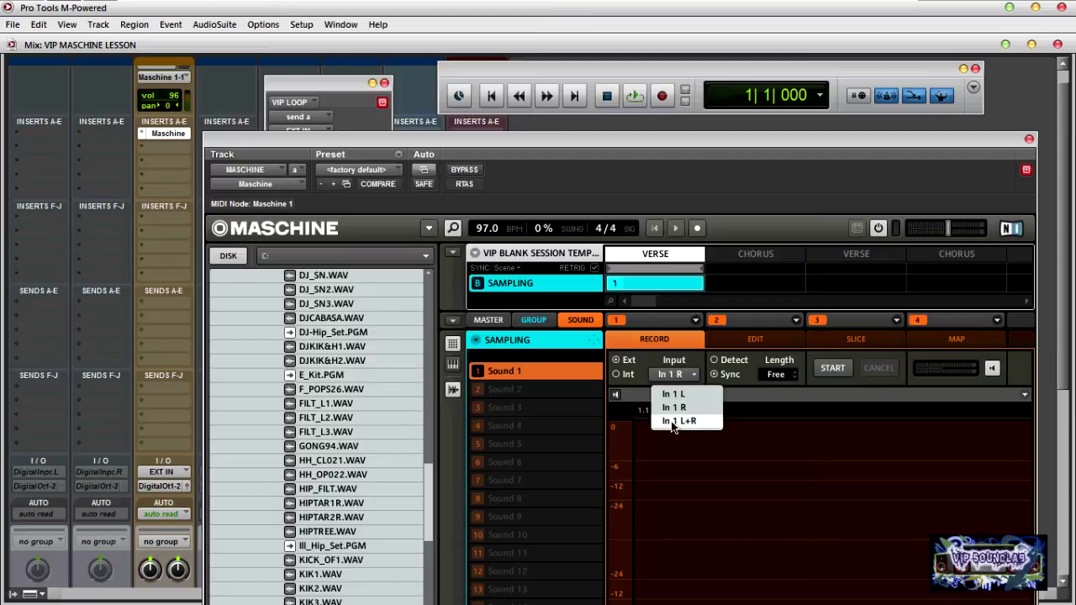
Set Maschine to record from In 1 L+R in Sync mode, and reset the VIP LOOP track's EXT IN send level to 0.0 dB.
click(672, 421)
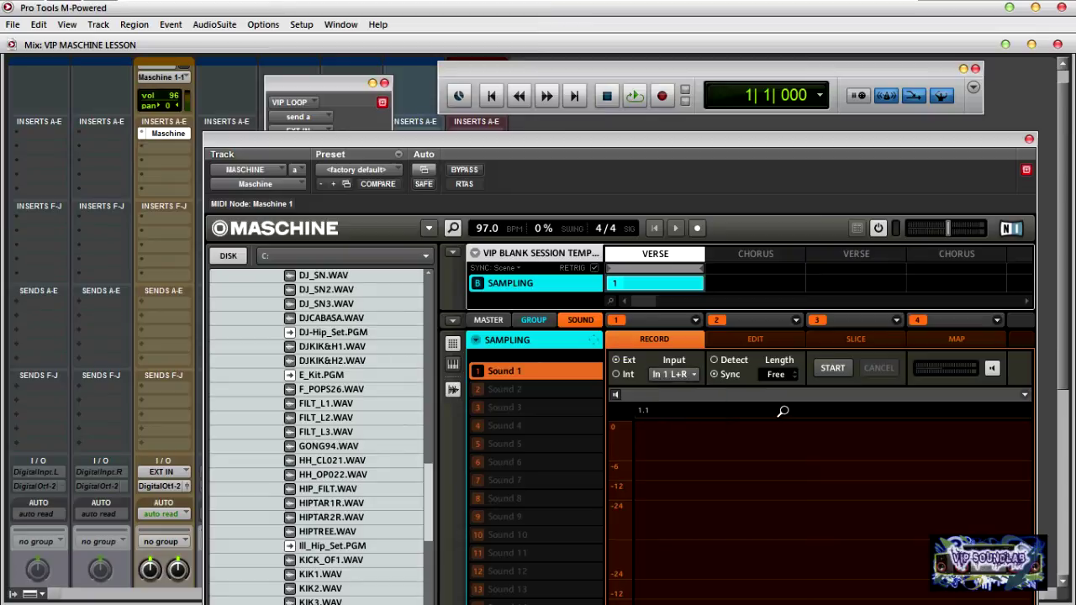
double_click(343, 85)
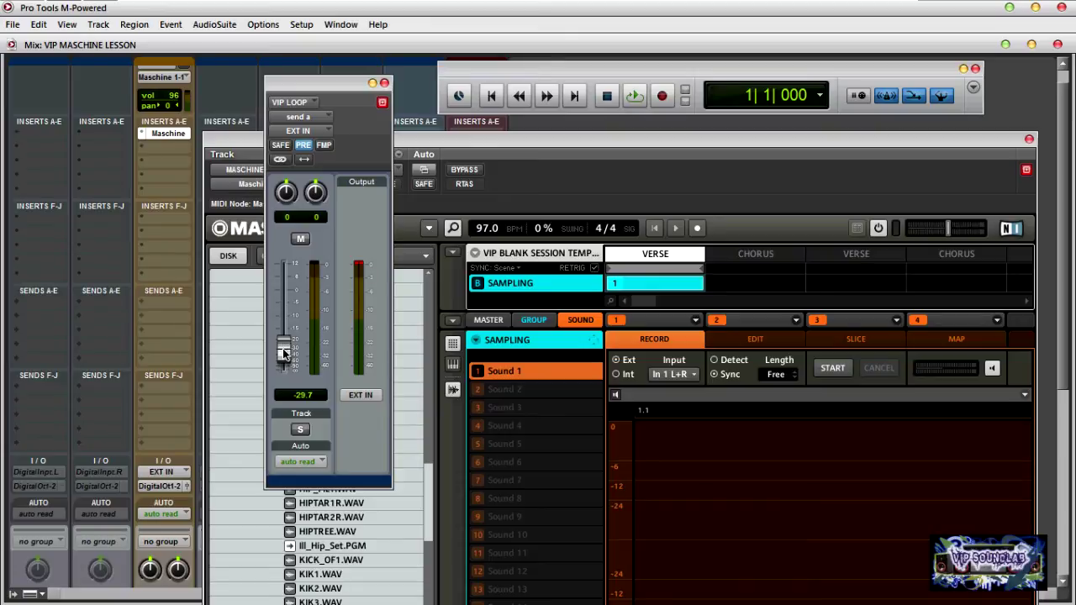
drag(284, 355, 284, 300)
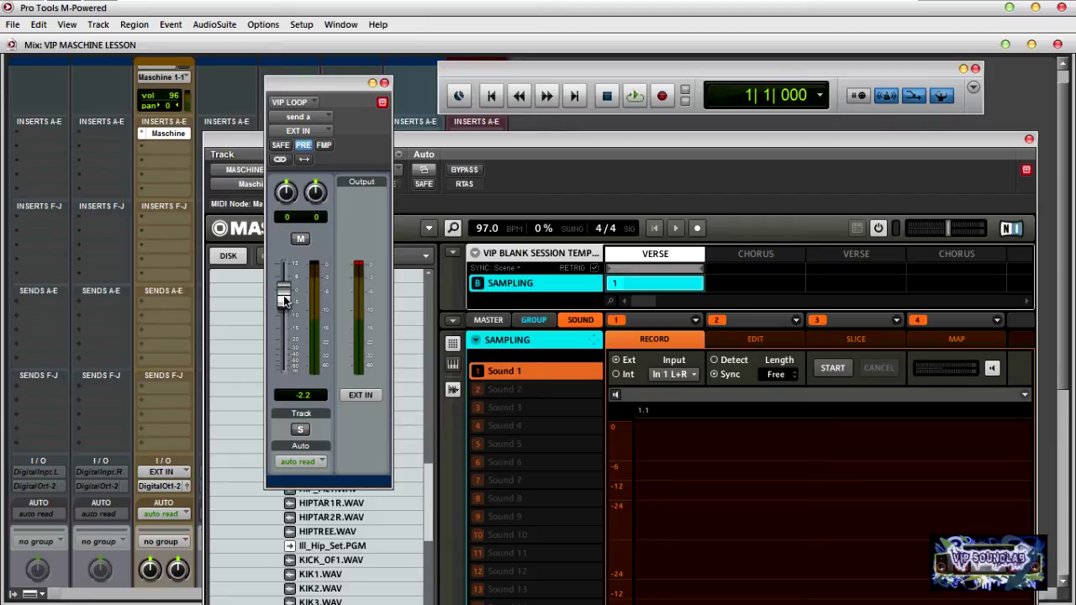
drag(284, 302, 287, 350)
alt+click(287, 350)
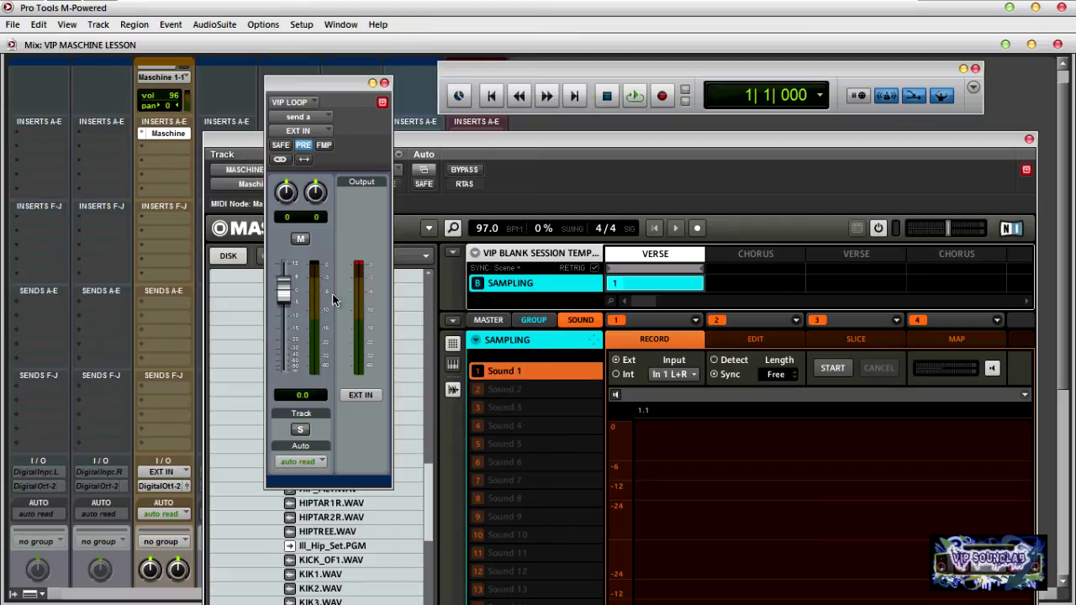
click(384, 84)
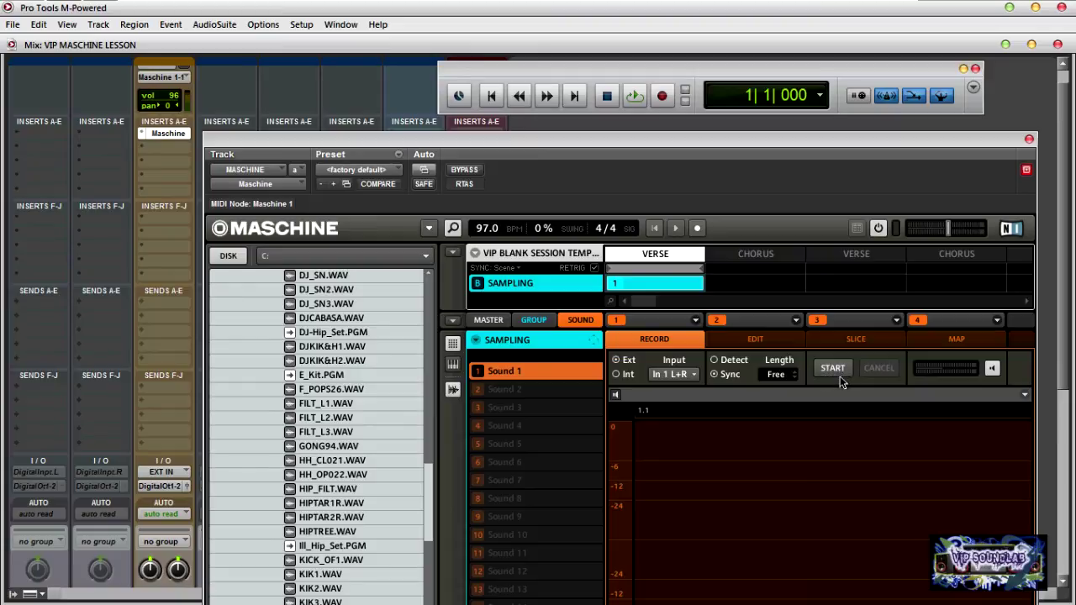
Set Maschine's sample recording length to 4 Bars.
click(634, 95)
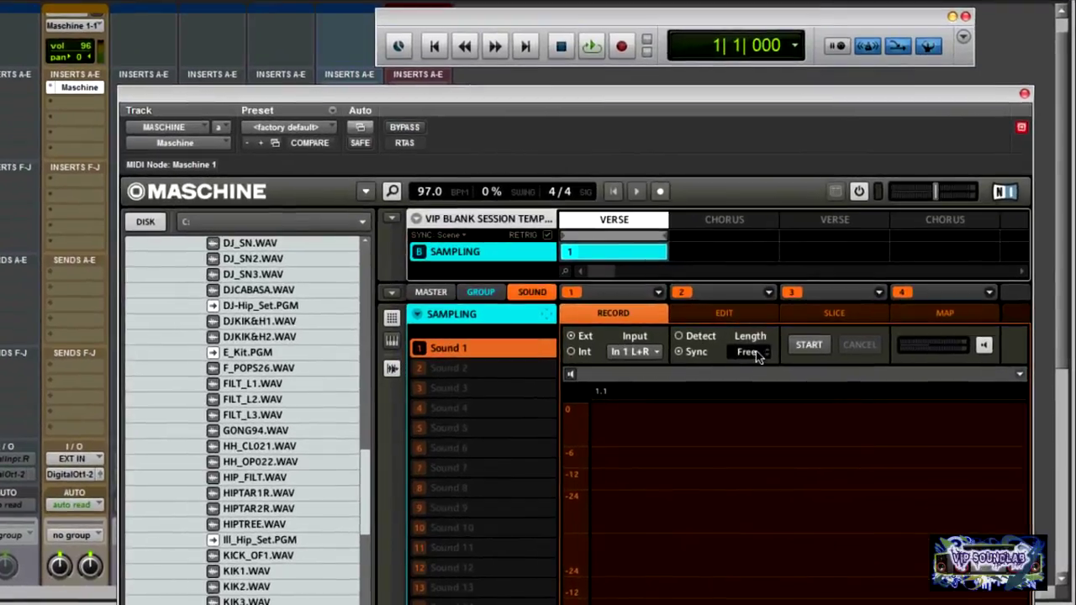
drag(757, 356, 755, 311)
drag(751, 318, 752, 341)
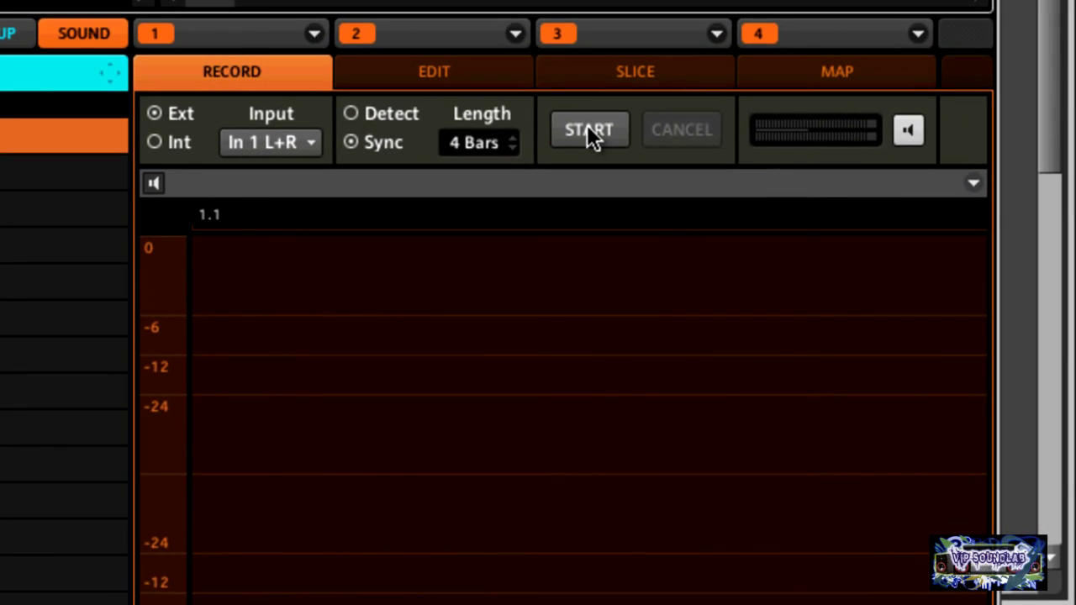
Arm Maschine's sampler on Sound 1 and play the session from bar 1 to record the four-bar loop, stopping playback at its end.
click(645, 184)
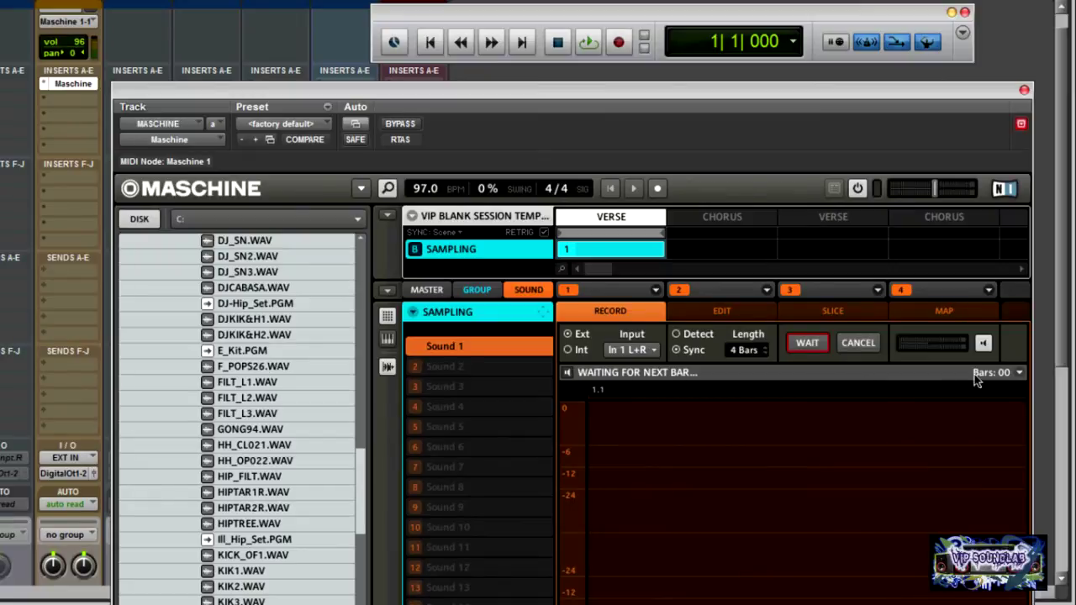
click(1020, 373)
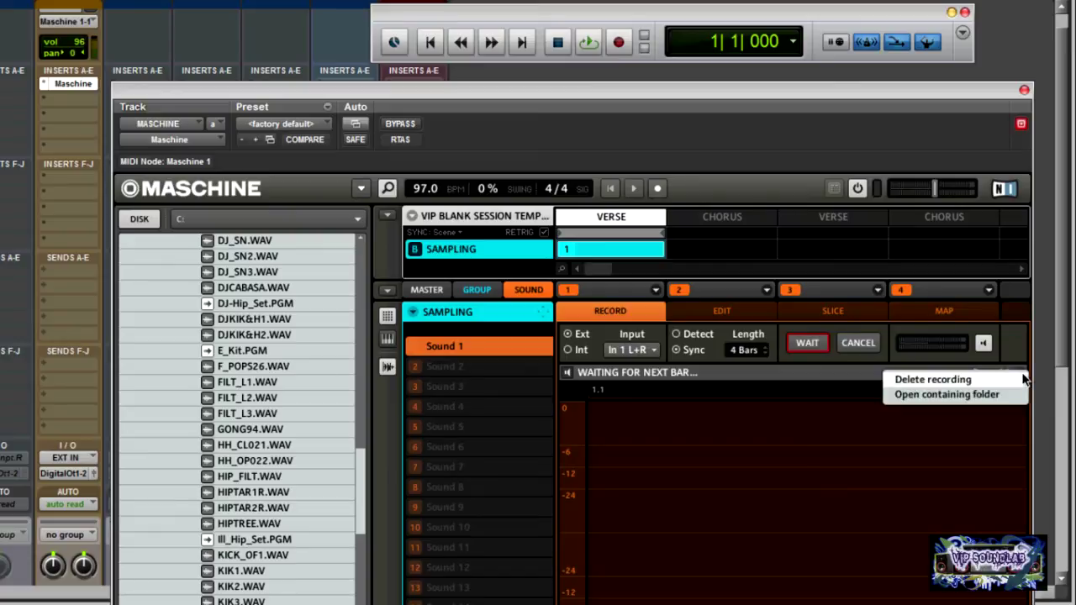
click(823, 371)
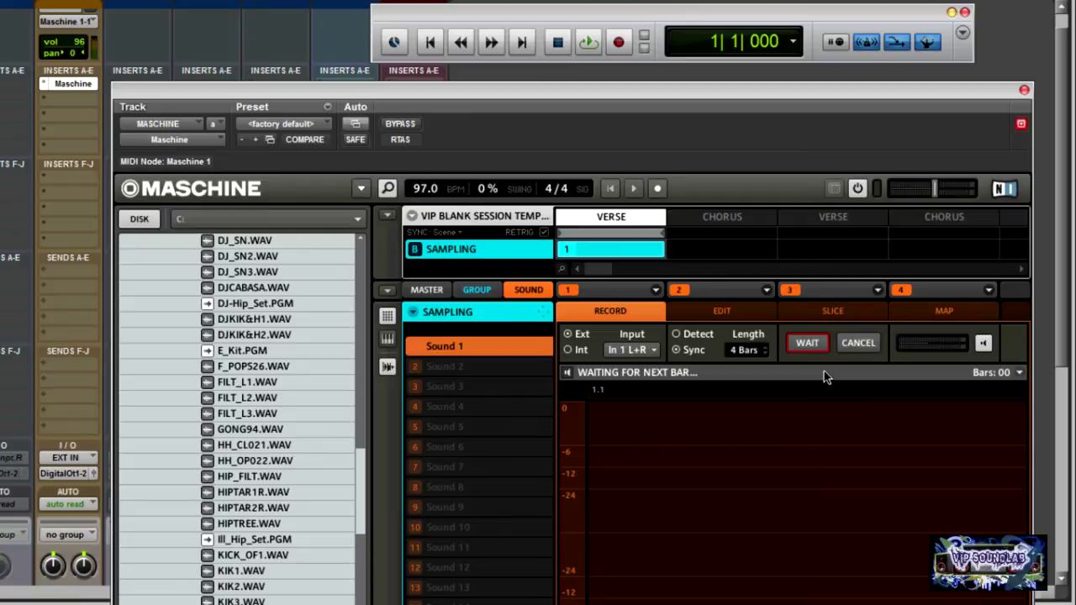
click(586, 43)
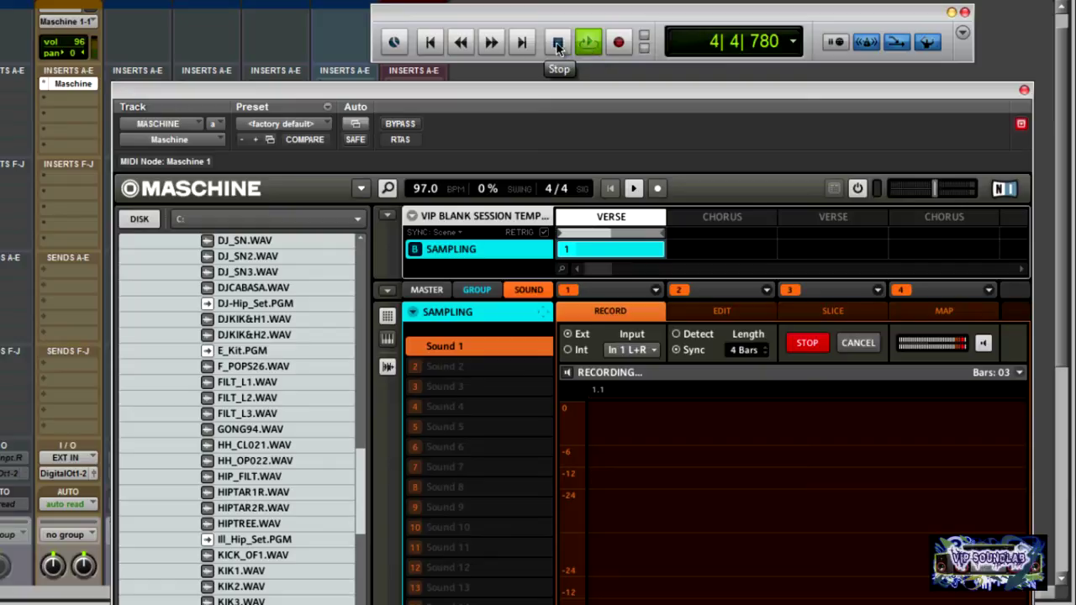
click(558, 44)
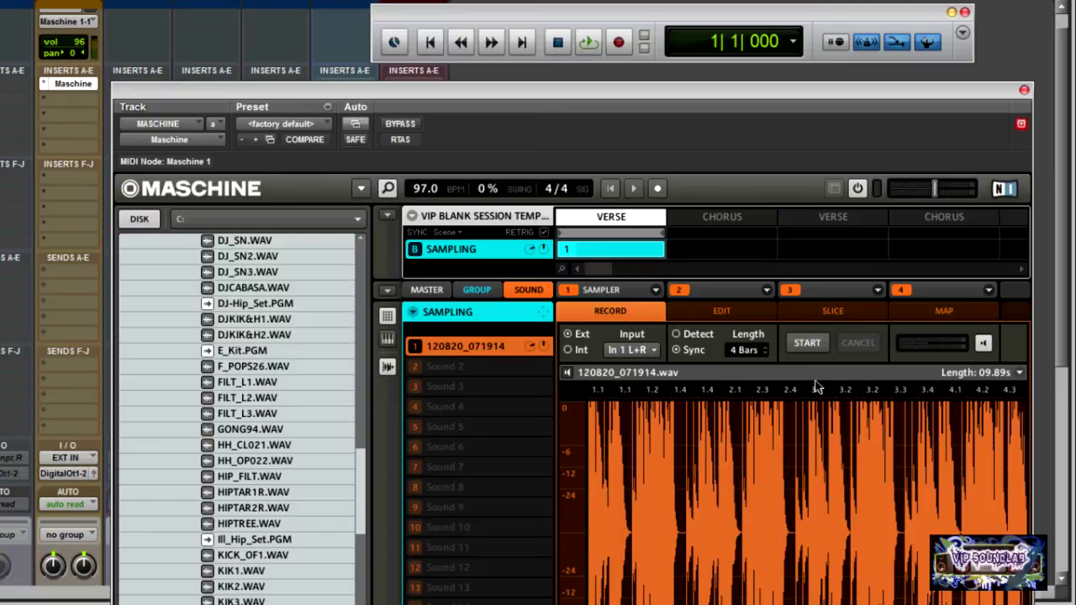
Rename the recorded sample file in Maschine's sampler as VIP LOOP.
drag(776, 86, 703, 0)
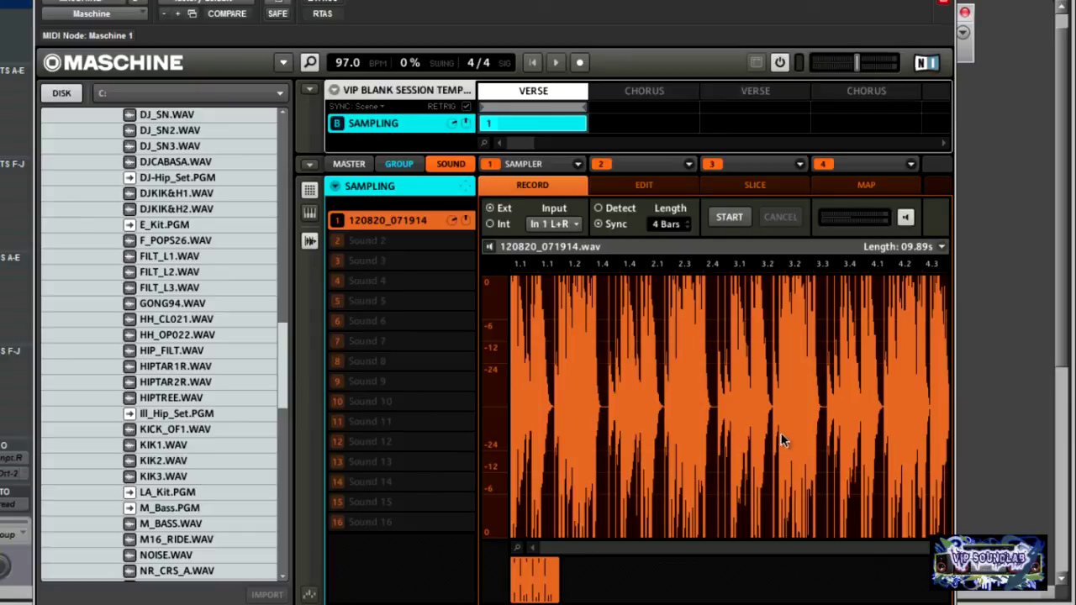
mouse_move(547, 580)
mouse_down()
mouse_move(499, 528)
mouse_move(488, 536)
mouse_move(453, 502)
mouse_move(411, 344)
mouse_move(418, 241)
mouse_move(404, 448)
mouse_move(557, 577)
mouse_up()
drag(541, 586, 565, 585)
double_click(563, 247)
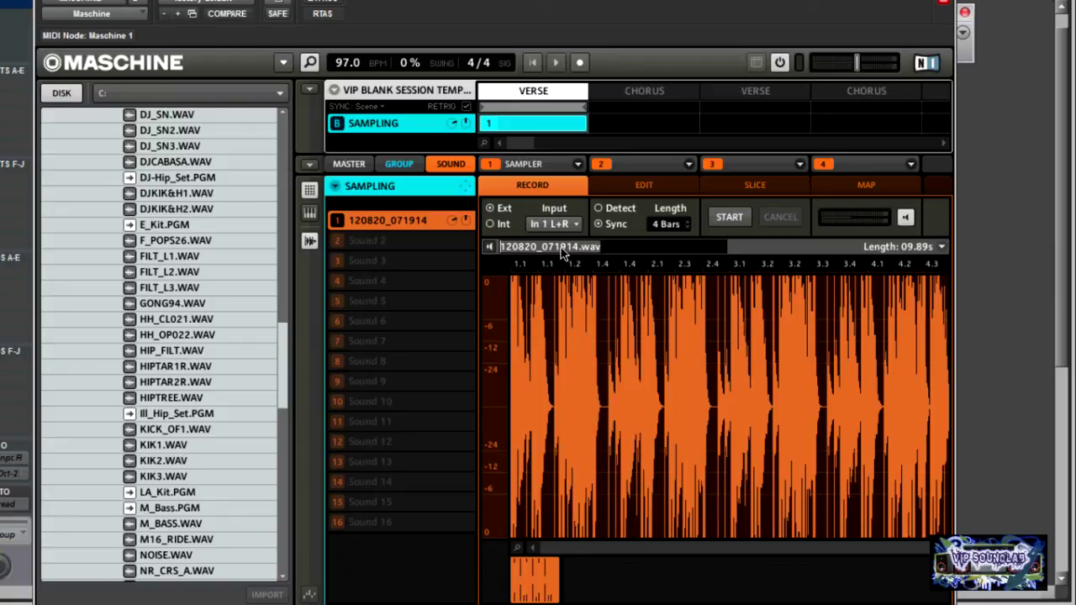
text(VIP LOOP)
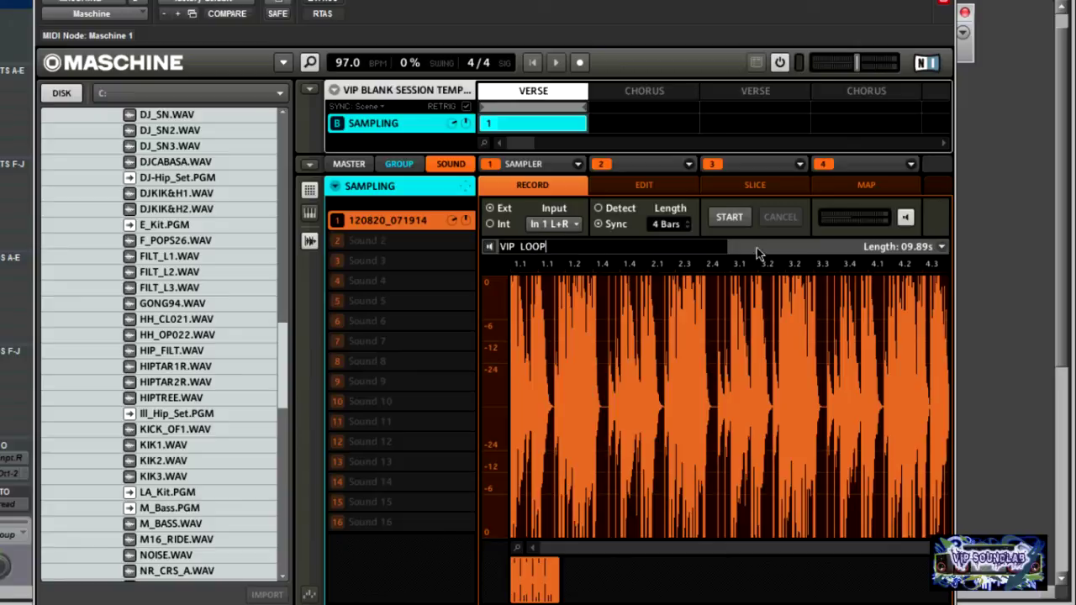
key(Return)
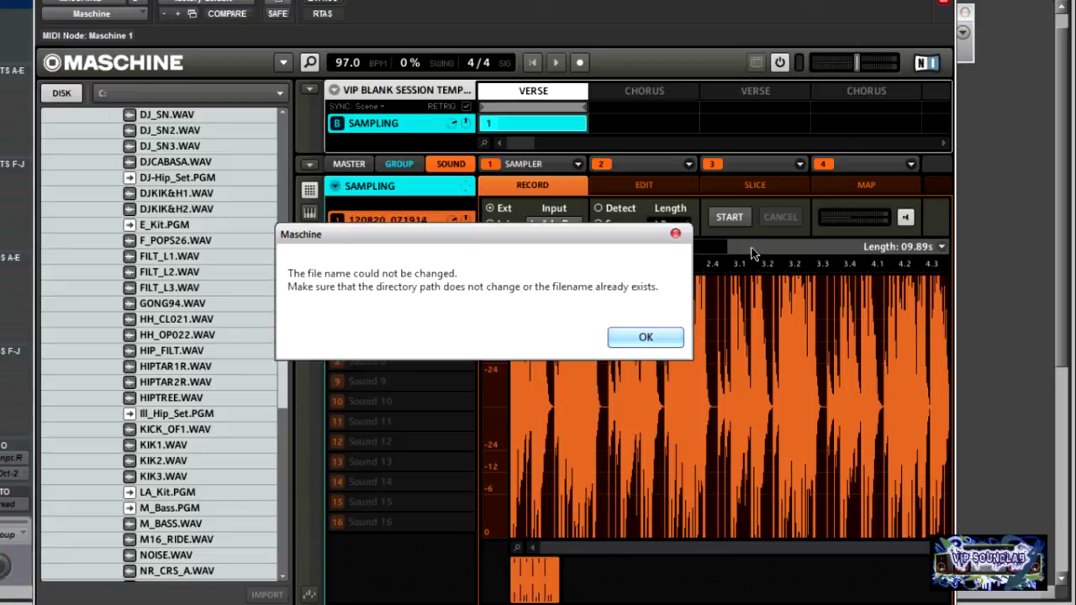
click(675, 233)
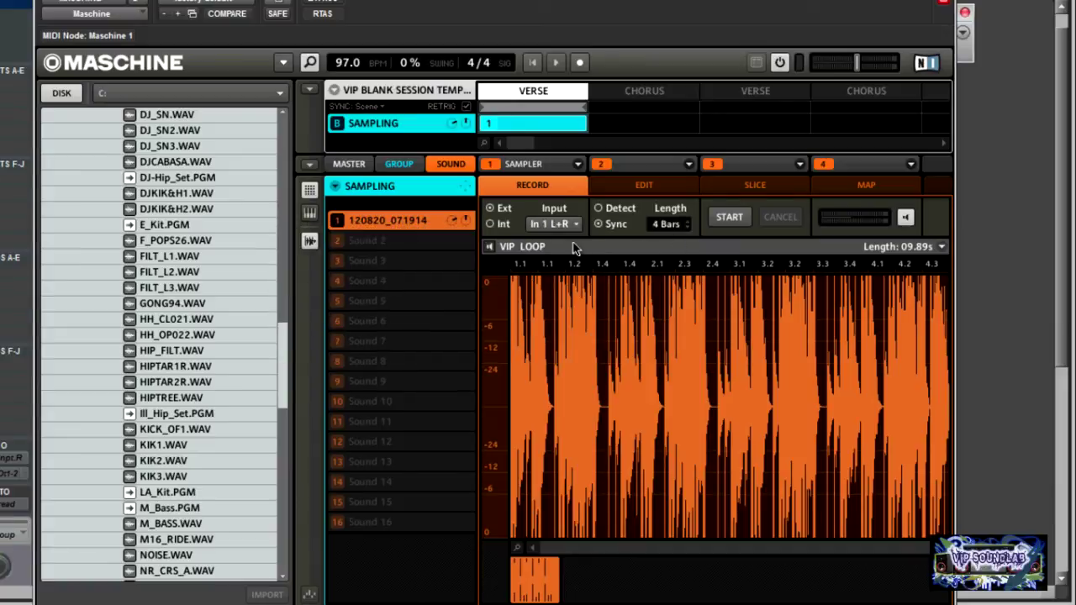
Rename Sound 1 in the SAMPLING group as VIP LOOP.
double_click(381, 221)
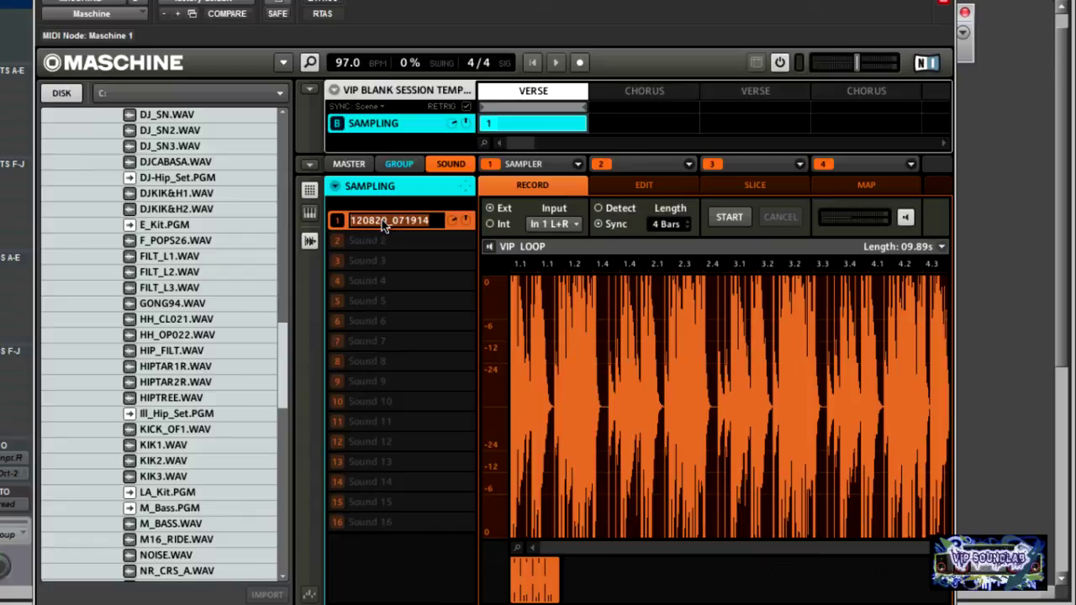
text(VIP LOOP)
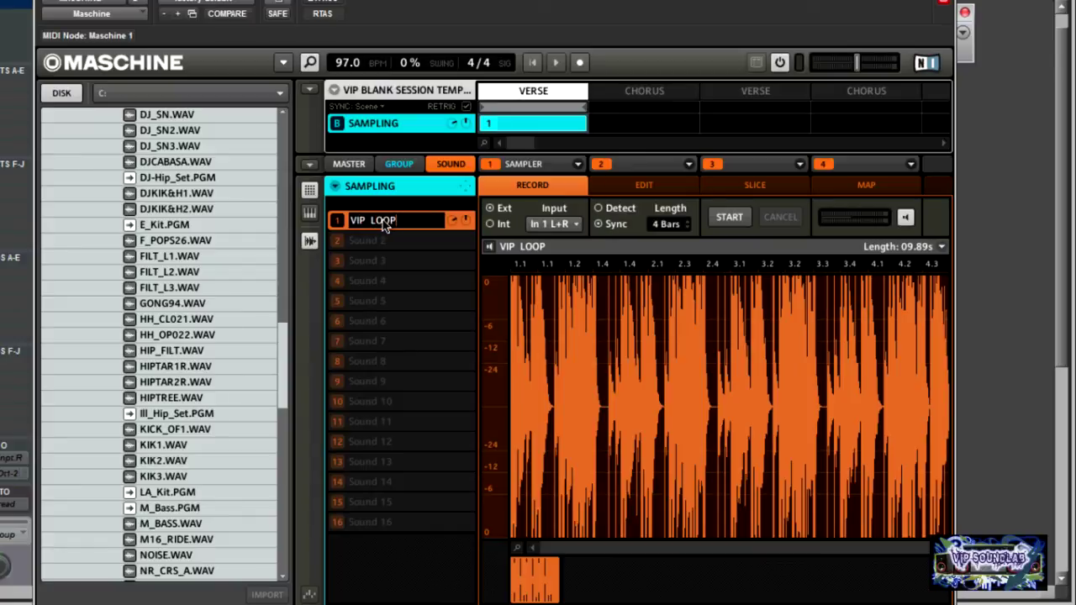
click(434, 242)
click(429, 221)
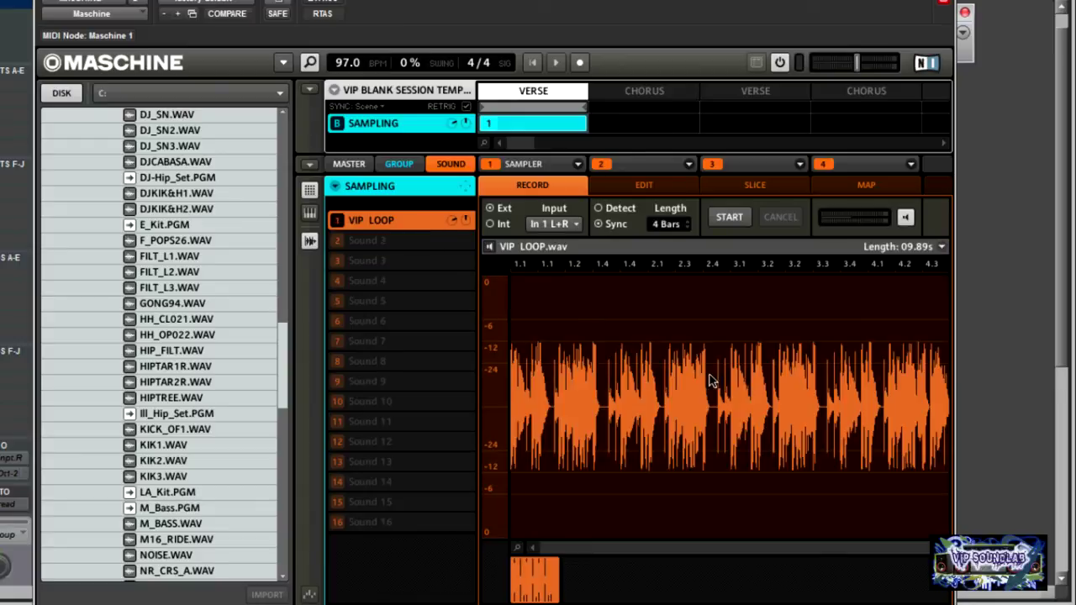
Slice the VIP LOOP sample in Split mode, trying 8 slices before setting the number of slices to 4.
click(630, 188)
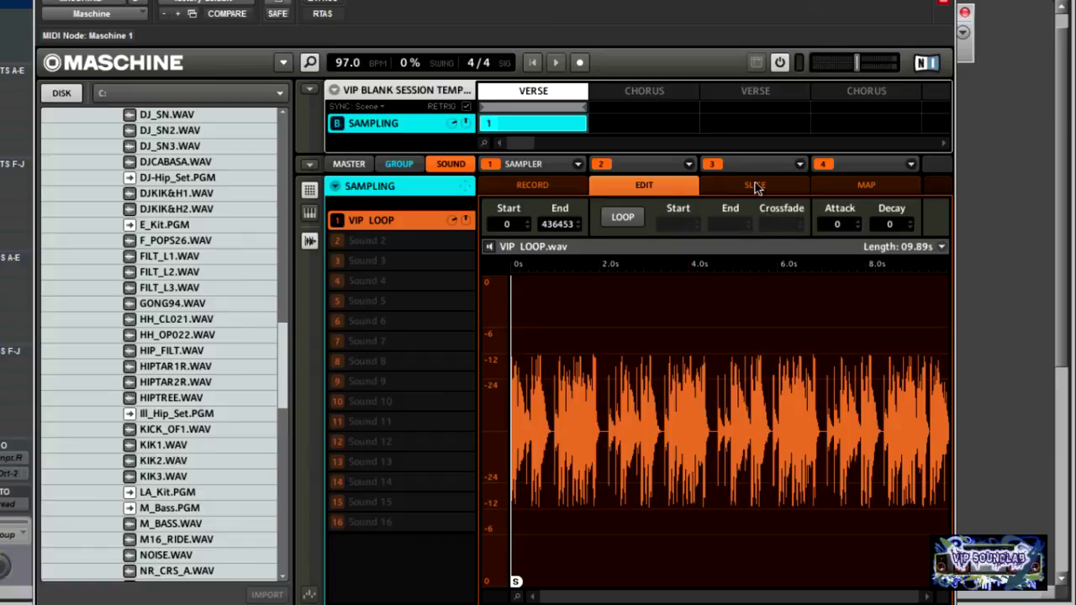
click(755, 185)
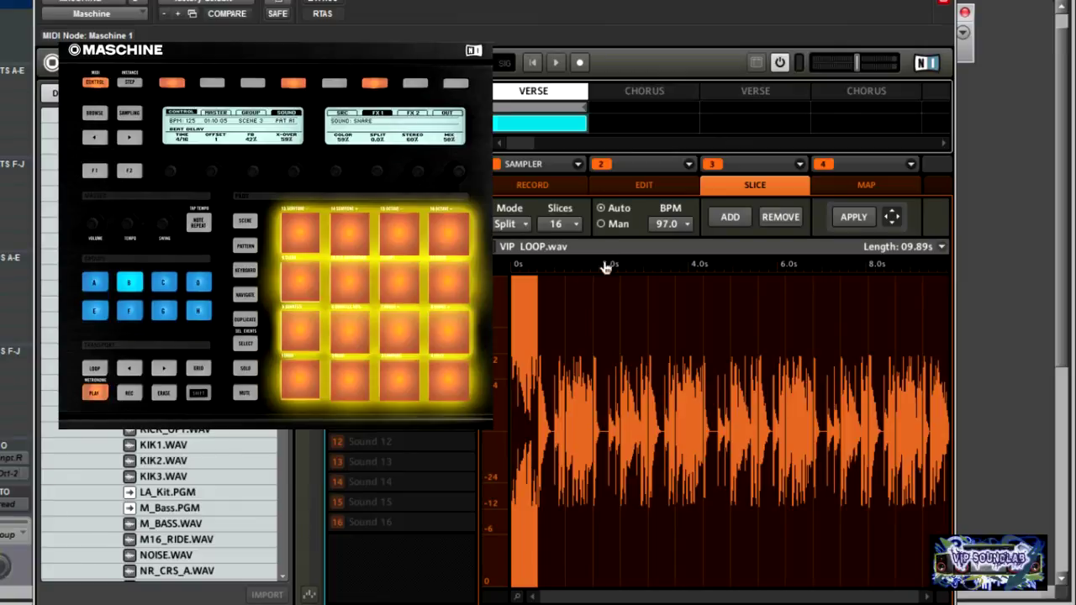
click(518, 222)
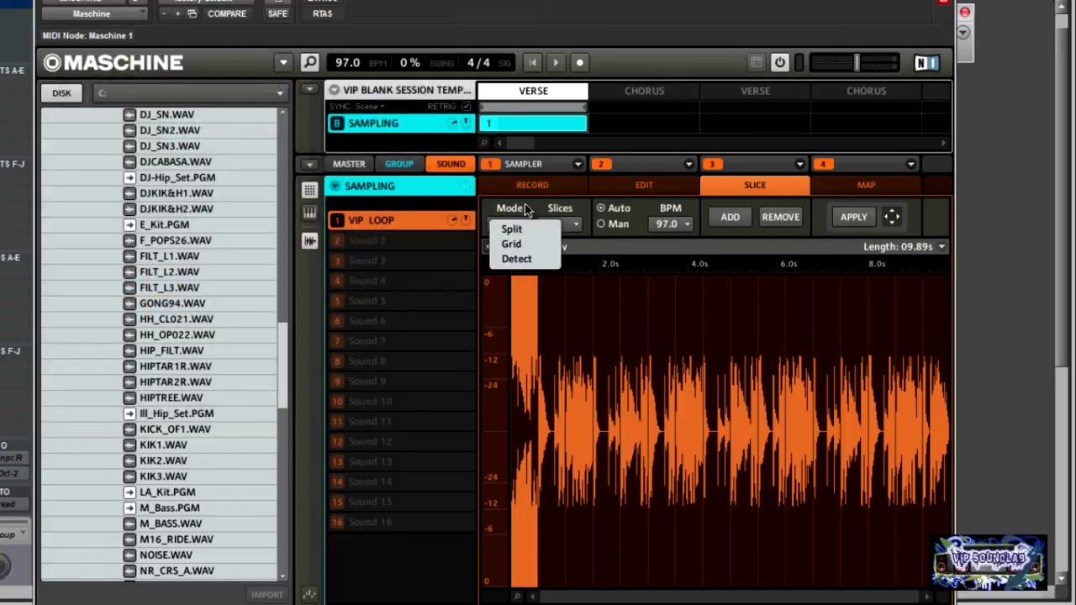
click(523, 206)
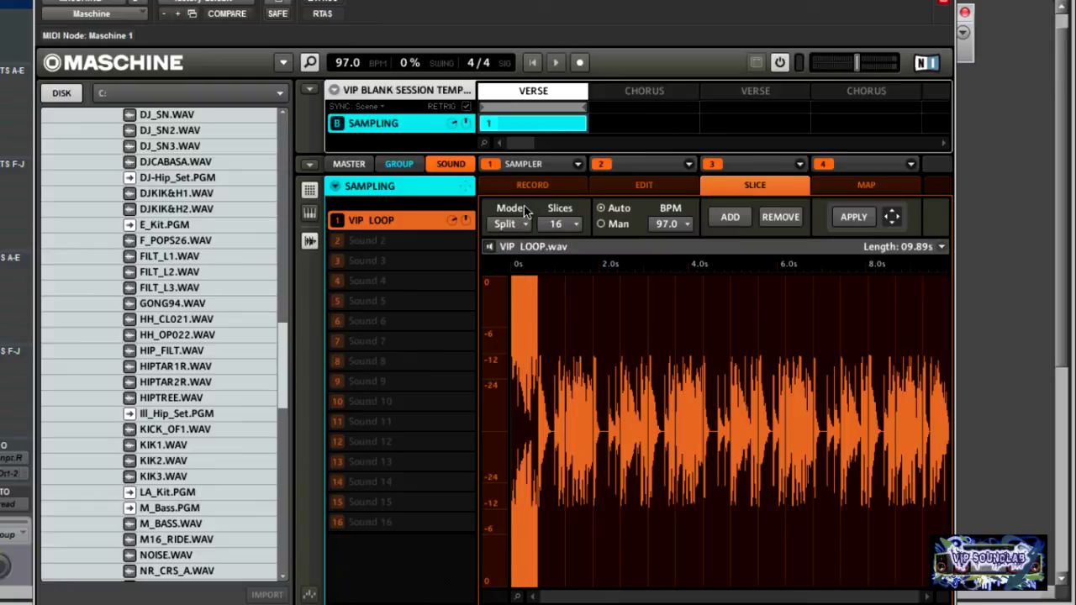
click(576, 224)
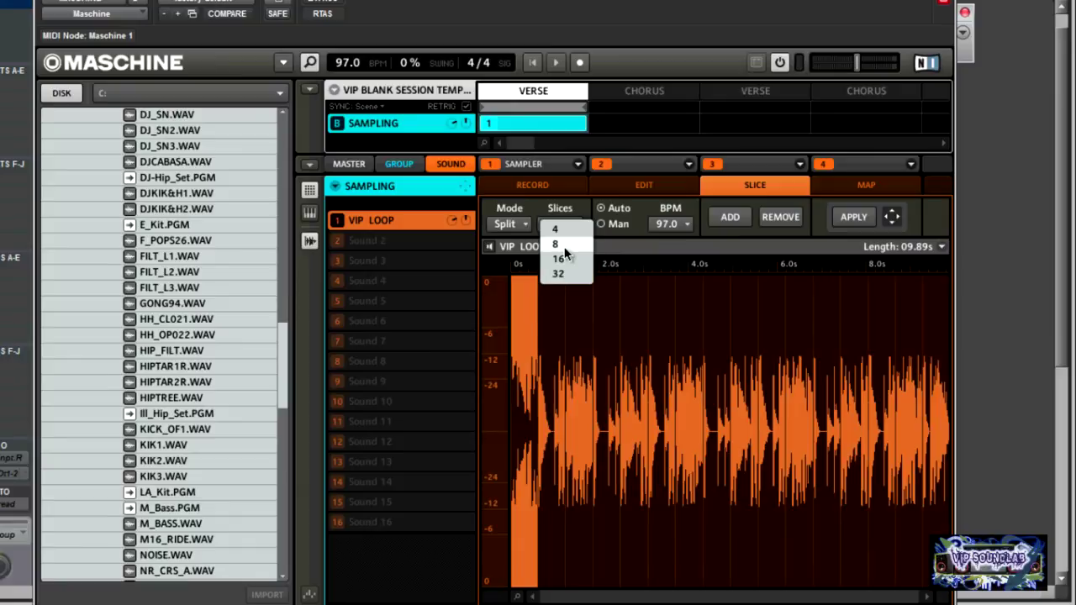
click(564, 247)
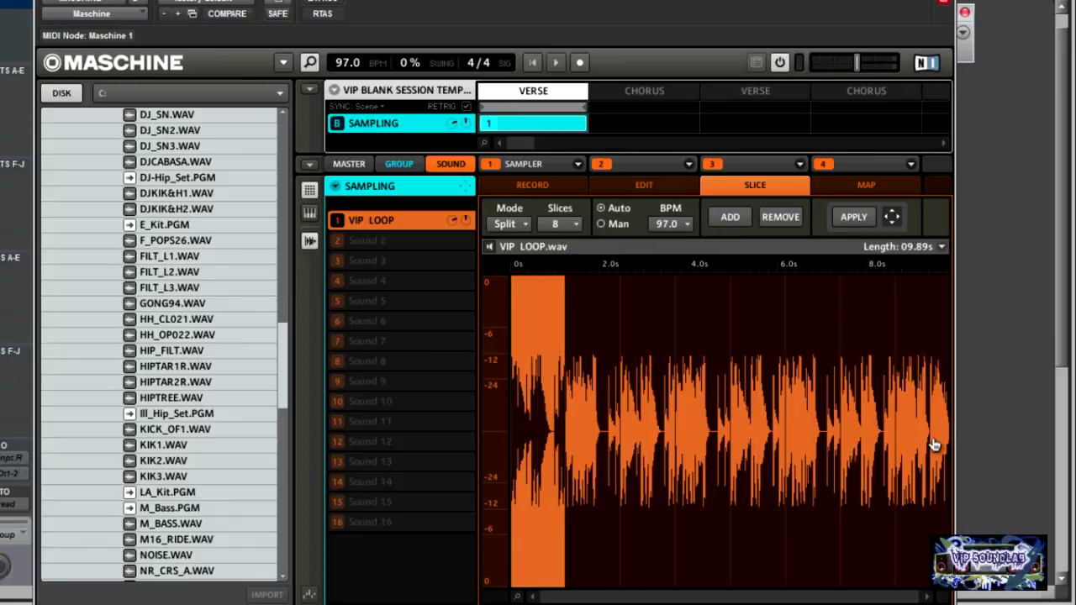
click(563, 224)
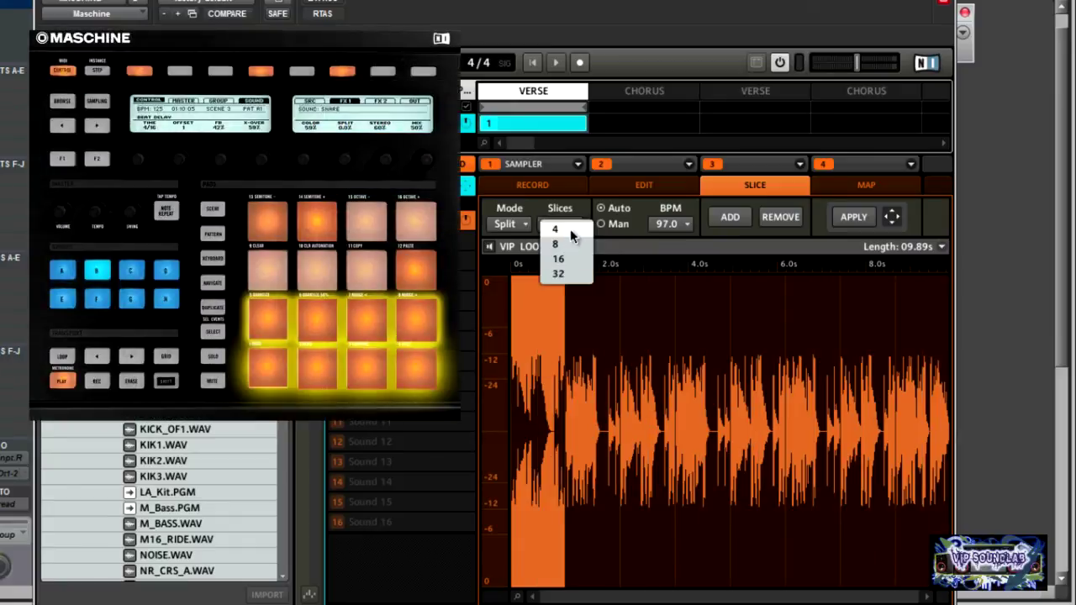
click(565, 230)
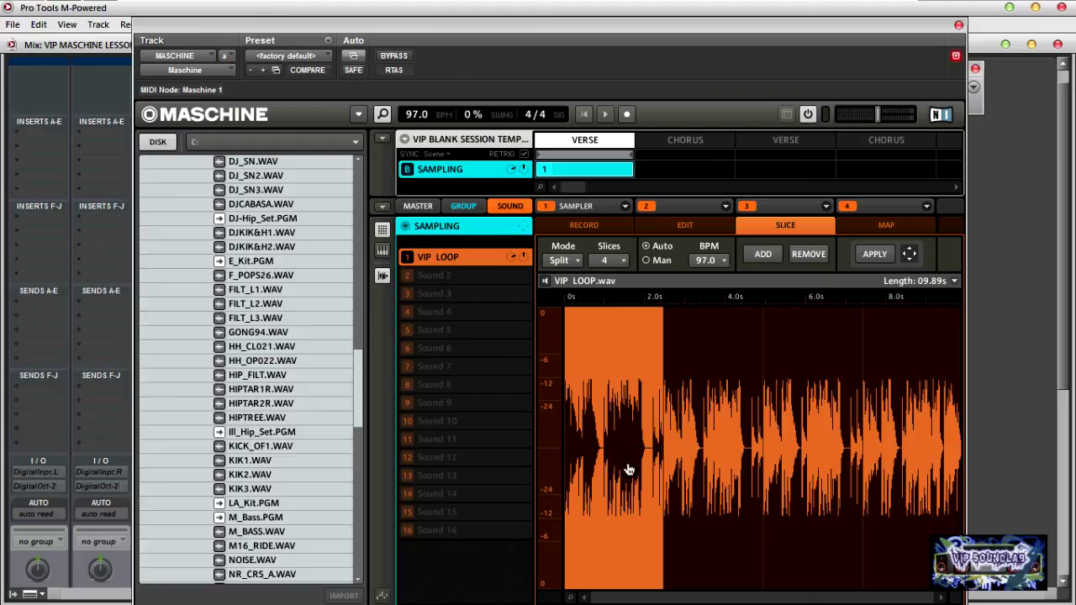
Preview the last slice of VIP LOOP and apply the slicing to the sound's pattern.
click(544, 282)
click(891, 467)
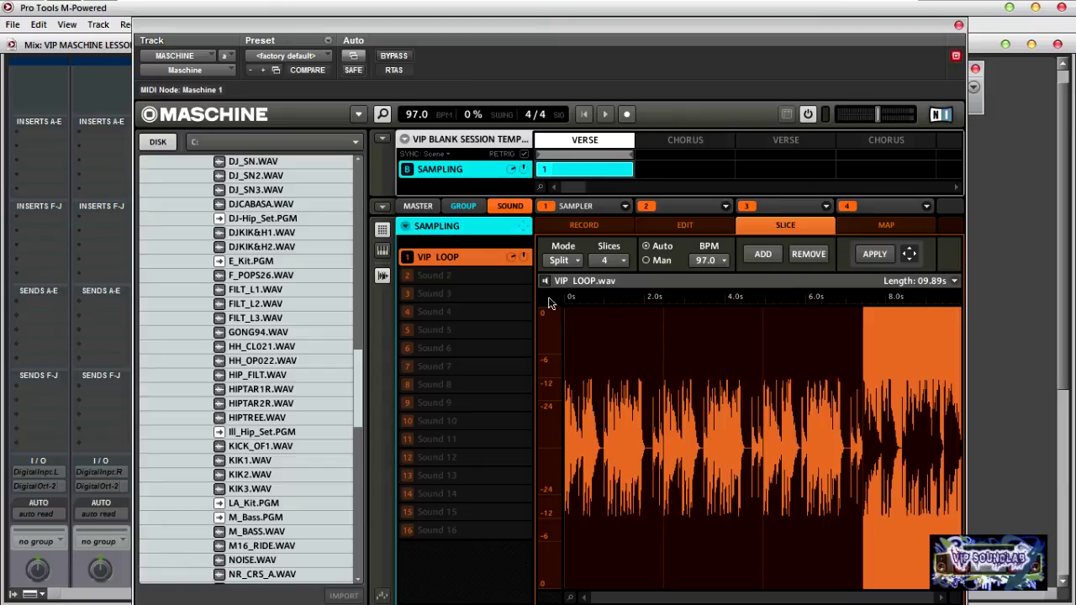
click(874, 256)
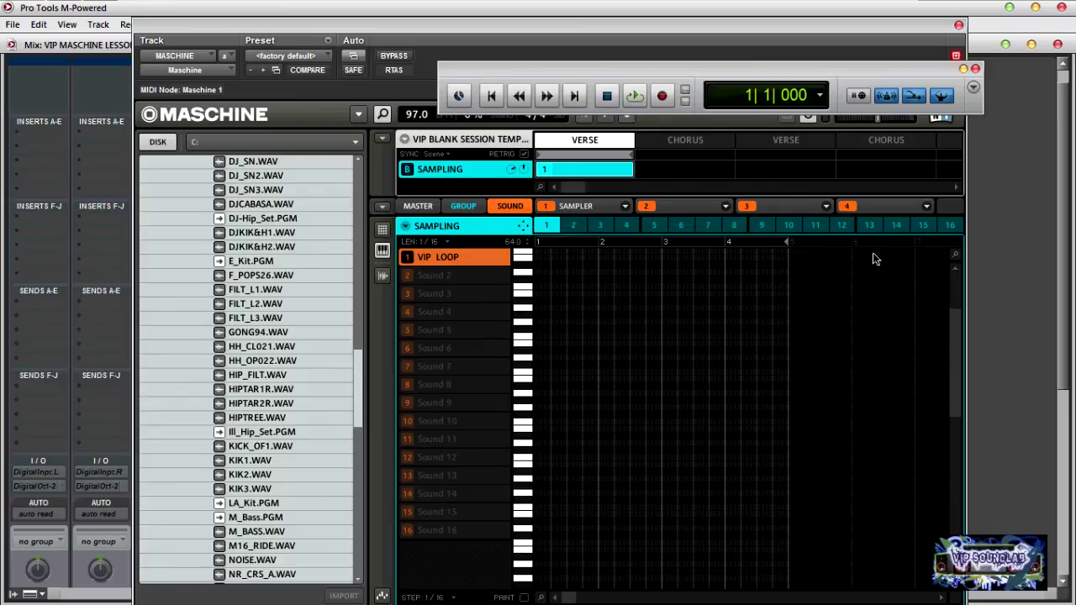
Examine the slice notes low in the VIP LOOP piano roll, selecting them bar by bar and auditioning the lowest keys.
drag(950, 334, 955, 503)
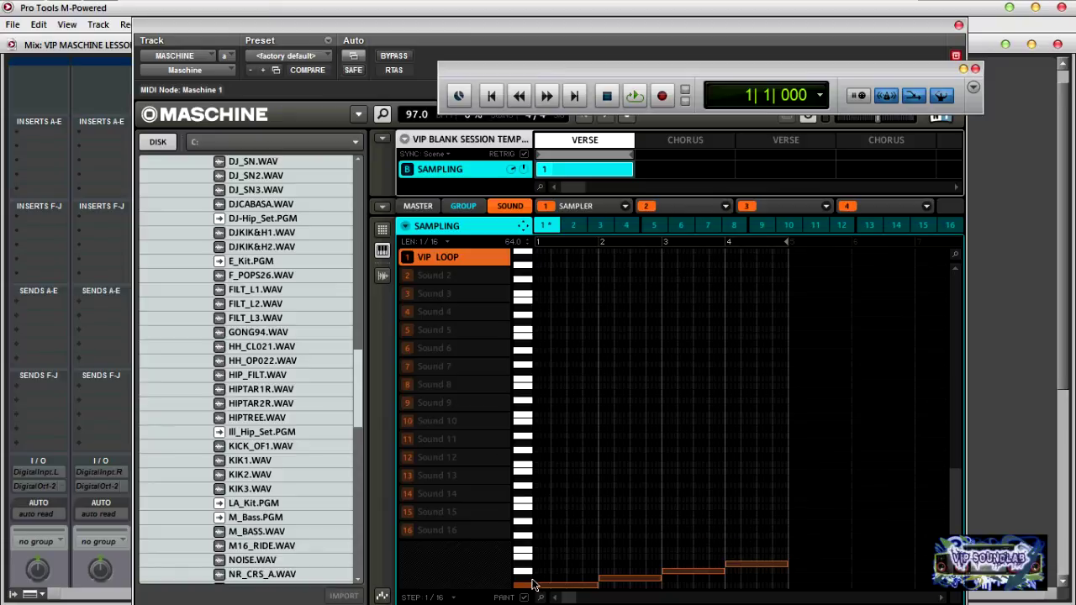
click(746, 564)
click(689, 572)
click(638, 578)
click(581, 586)
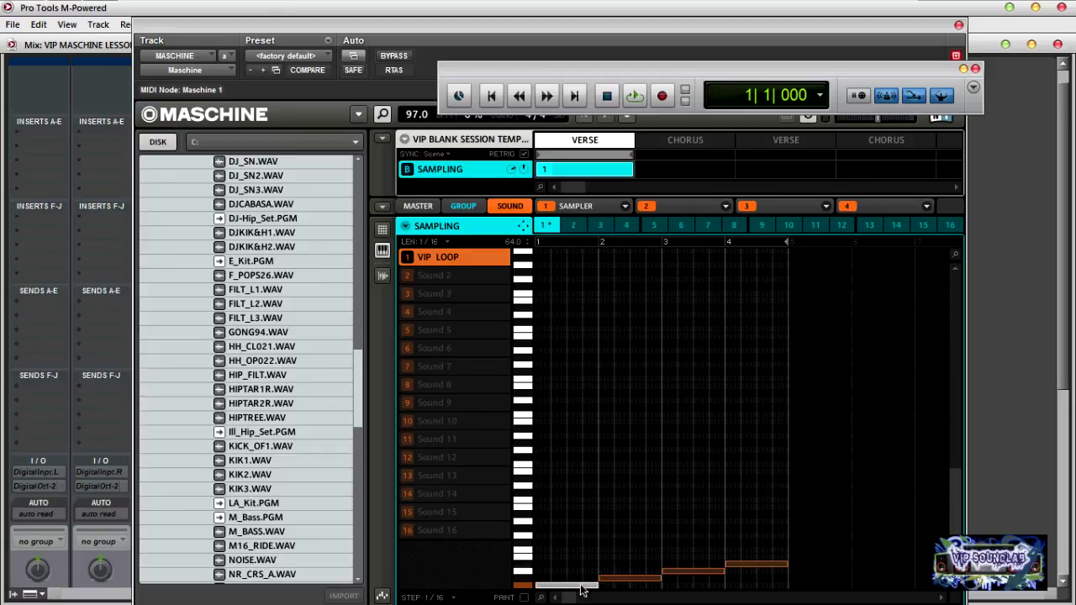
click(527, 582)
click(527, 571)
click(682, 571)
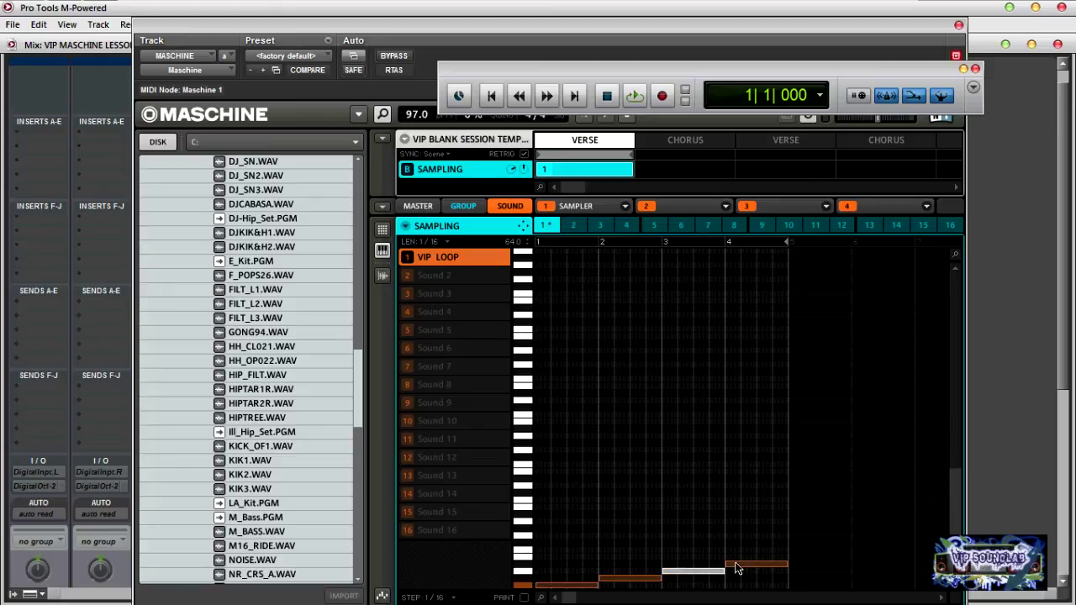
click(739, 567)
click(711, 572)
click(741, 564)
click(706, 573)
click(654, 577)
click(679, 572)
click(748, 565)
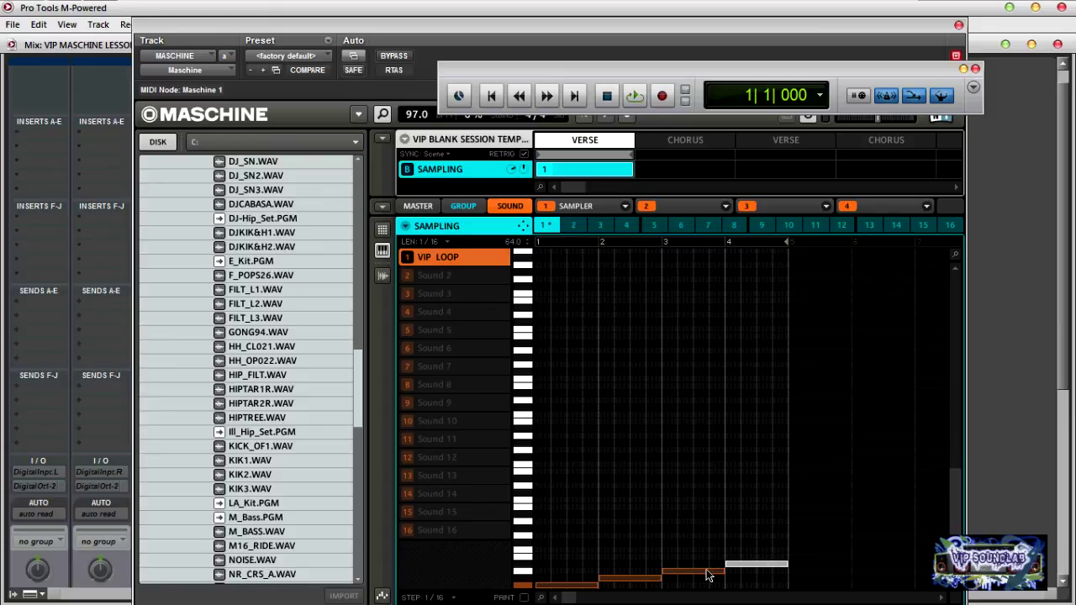
Move the slice notes of all four bars to higher keys in the VIP LOOP piano roll, keeping each in its bar.
drag(706, 575, 685, 559)
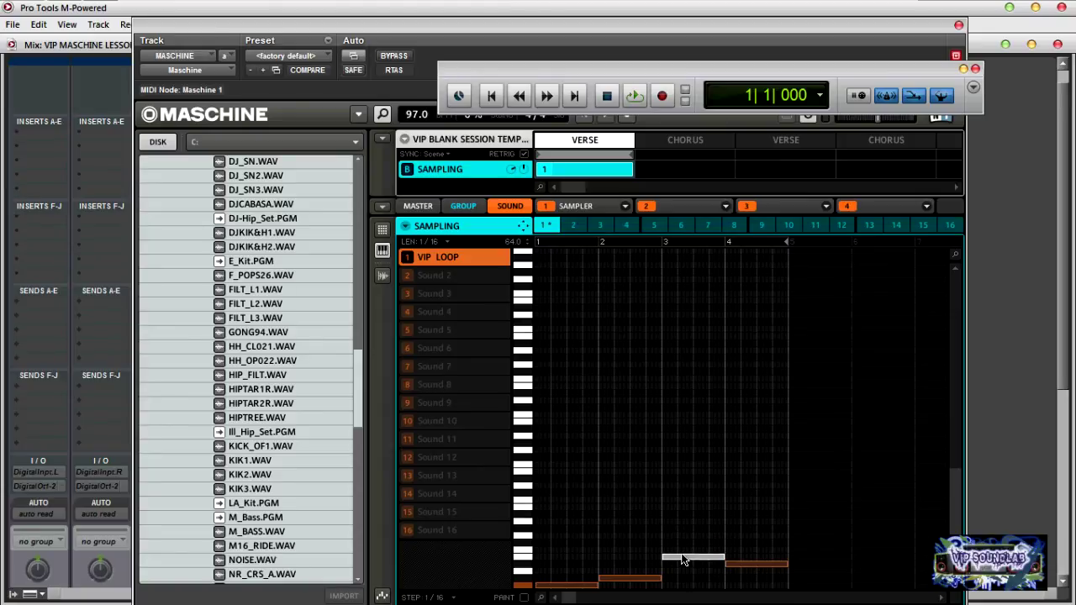
click(584, 584)
drag(584, 569, 586, 561)
drag(766, 564, 756, 509)
drag(628, 578, 623, 499)
click(567, 563)
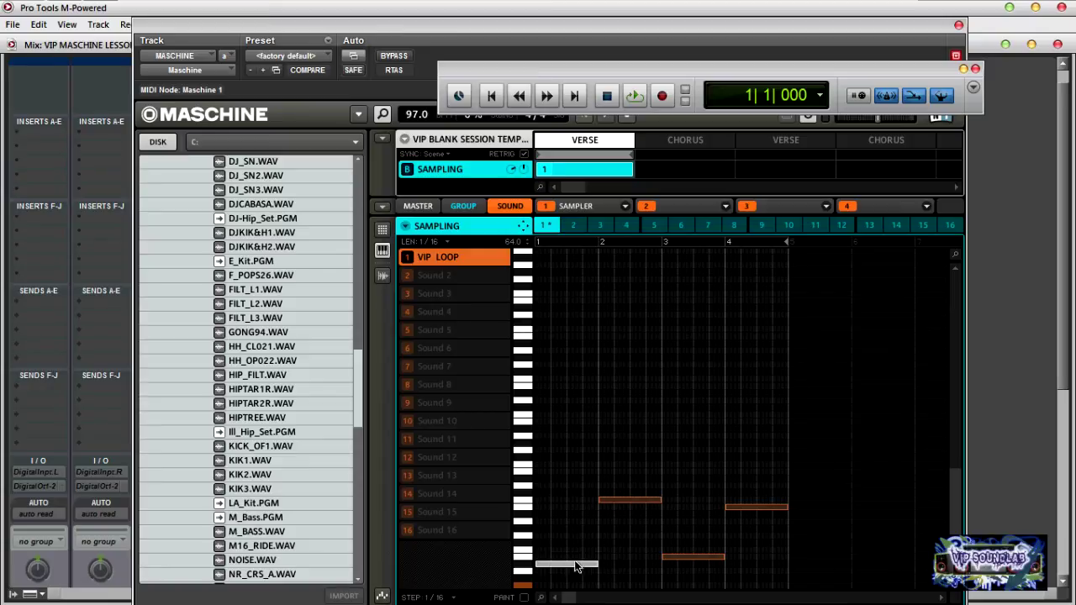
drag(577, 570, 571, 439)
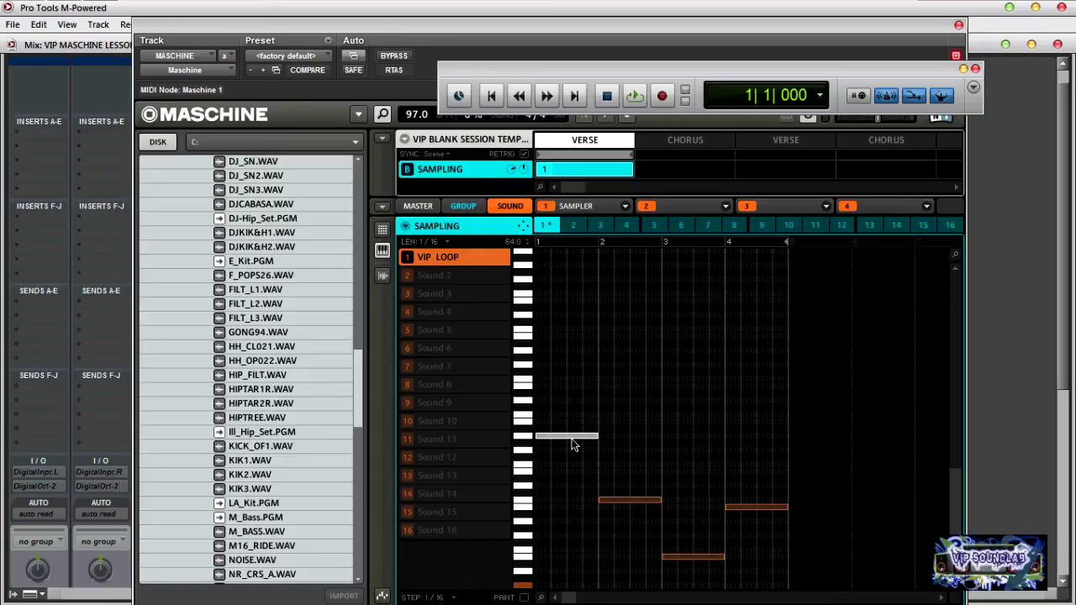